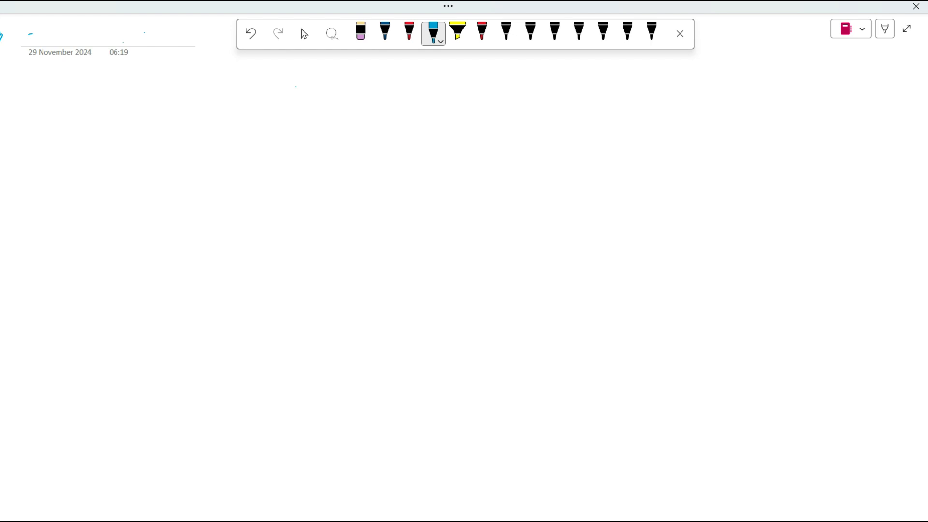
- Handwrite "Vinay Electronics (supplier)" near the page top and connect it with a line to "Ravi Shop (customer)"
{"action": "mouse_move", "coordinate": [275, 99]}
{"action": "left_mouse_down"}
{"action": "mouse_move", "coordinate": [321, 109]}
{"action": "mouse_move", "coordinate": [336, 100]}
{"action": "mouse_move", "coordinate": [333, 120]}
{"action": "mouse_move", "coordinate": [430, 96]}
{"action": "mouse_move", "coordinate": [434, 106]}
{"action": "mouse_move", "coordinate": [476, 105]}
{"action": "left_mouse_up"}
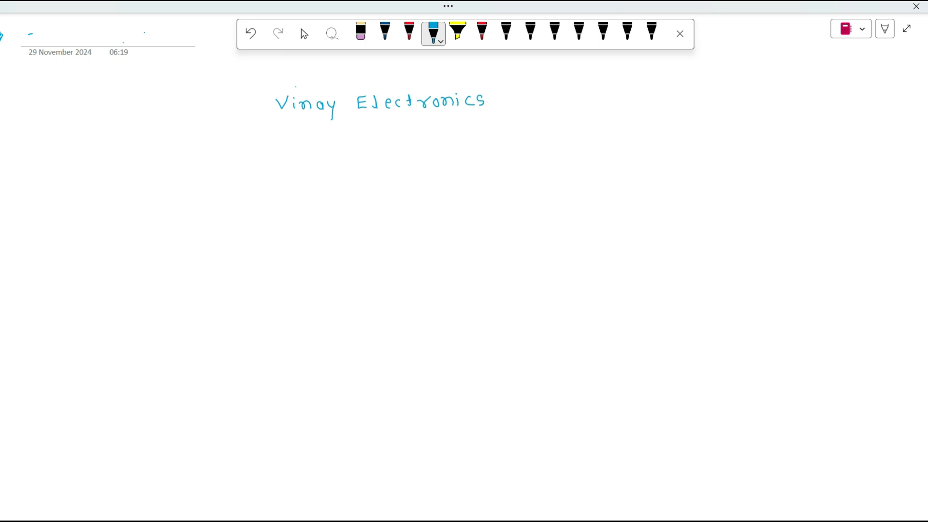
{"action": "mouse_move", "coordinate": [349, 124]}
{"action": "left_mouse_down"}
{"action": "mouse_move", "coordinate": [345, 137]}
{"action": "mouse_move", "coordinate": [451, 131]}
{"action": "left_mouse_up"}
{"action": "left_click", "coordinate": [408, 131]}
{"action": "left_click_drag", "start_coordinate": [509, 99], "coordinate": [685, 90]}
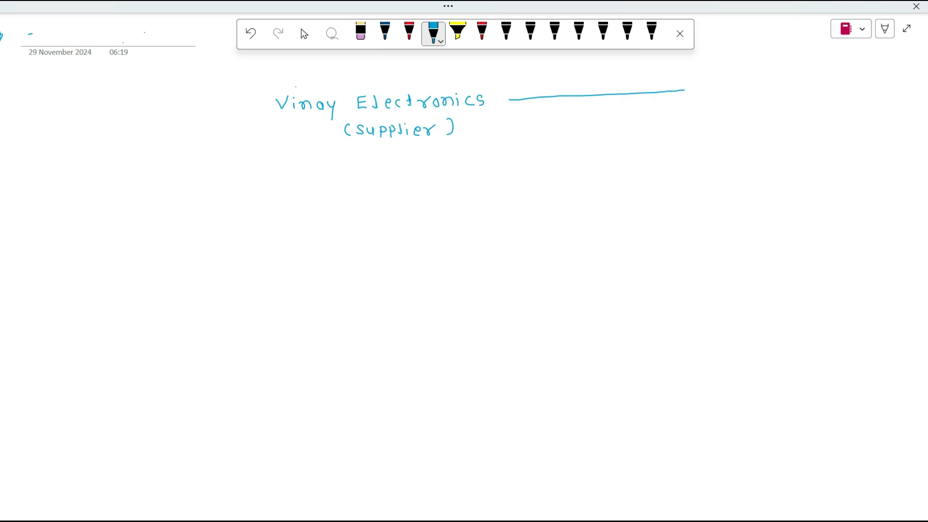
{"action": "mouse_move", "coordinate": [711, 90]}
{"action": "left_mouse_down"}
{"action": "mouse_move", "coordinate": [712, 102]}
{"action": "mouse_move", "coordinate": [743, 93]}
{"action": "mouse_move", "coordinate": [772, 106]}
{"action": "mouse_move", "coordinate": [806, 104]}
{"action": "left_mouse_up"}
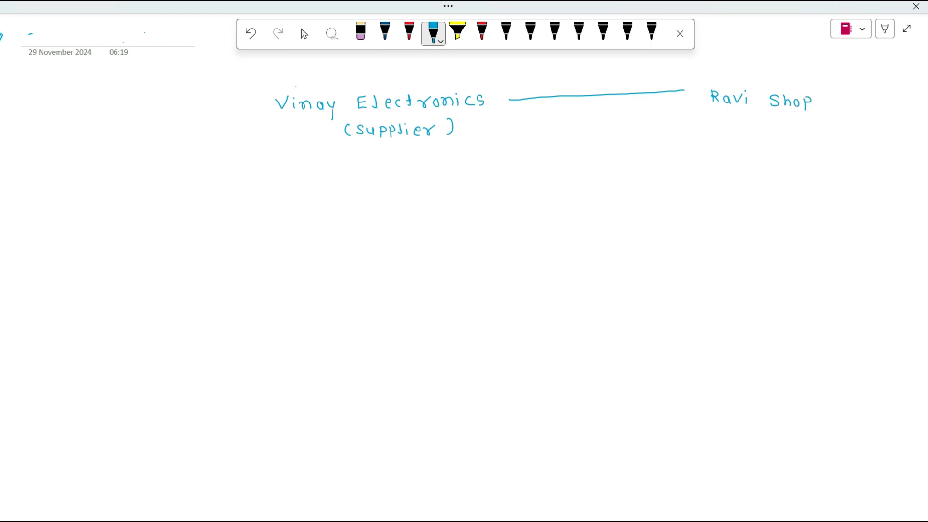
{"action": "mouse_move", "coordinate": [737, 120]}
{"action": "left_mouse_down"}
{"action": "mouse_move", "coordinate": [734, 132]}
{"action": "mouse_move", "coordinate": [817, 131]}
{"action": "left_mouse_up"}
{"action": "left_click_drag", "start_coordinate": [820, 129], "coordinate": [831, 132]}
- Draw an arrow labelled "order" from customer to supplier, and write "Samsung S1 — 10 P.Sc — each - 10000" beneath it
{"action": "mouse_move", "coordinate": [772, 139]}
{"action": "left_mouse_down"}
{"action": "mouse_move", "coordinate": [774, 160]}
{"action": "mouse_move", "coordinate": [686, 168]}
{"action": "mouse_move", "coordinate": [380, 171]}
{"action": "mouse_move", "coordinate": [375, 150]}
{"action": "left_mouse_up"}
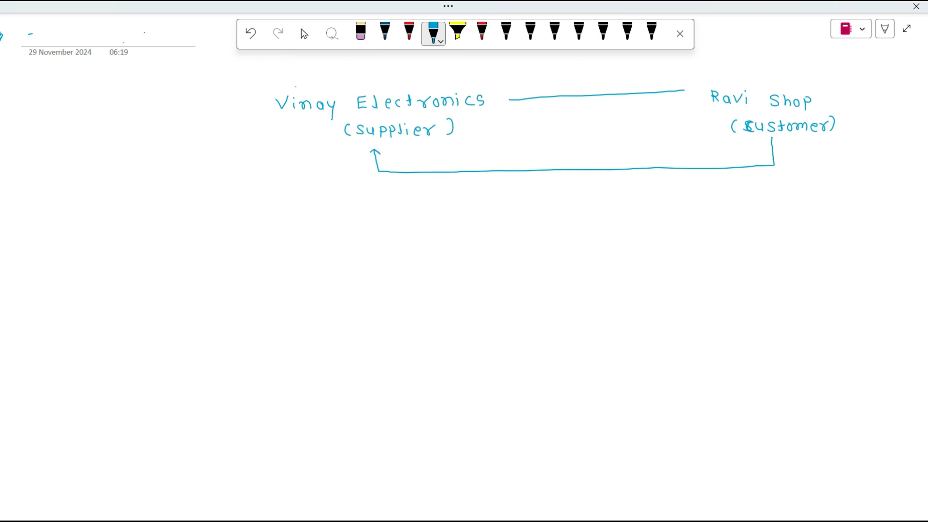
{"action": "mouse_move", "coordinate": [559, 161]}
{"action": "left_mouse_down"}
{"action": "mouse_move", "coordinate": [551, 166]}
{"action": "mouse_move", "coordinate": [598, 165]}
{"action": "mouse_move", "coordinate": [606, 155]}
{"action": "left_mouse_up"}
{"action": "left_click_drag", "start_coordinate": [431, 183], "coordinate": [425, 191]}
{"action": "left_click_drag", "start_coordinate": [441, 185], "coordinate": [671, 191]}
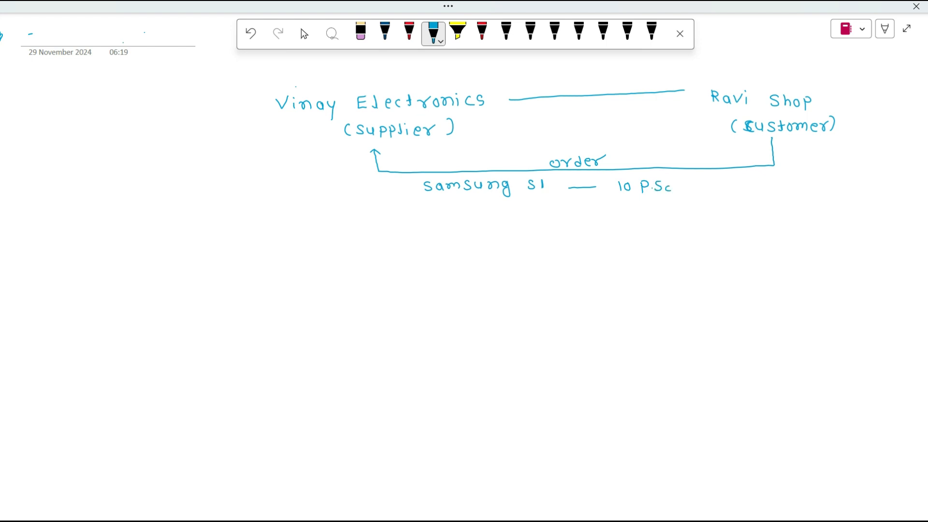
{"action": "left_click_drag", "start_coordinate": [690, 188], "coordinate": [757, 190]}
{"action": "left_click_drag", "start_coordinate": [764, 180], "coordinate": [772, 190]}
{"action": "left_click_drag", "start_coordinate": [833, 183], "coordinate": [869, 182]}
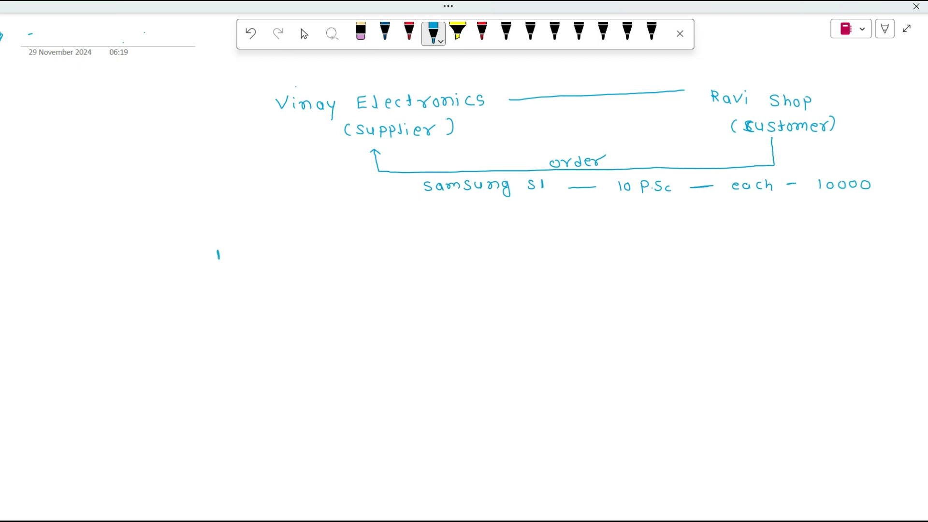
- Handwrite "1 April 2024" below the order diagram, followed by a line labelled "10 day's"
{"action": "mouse_move", "coordinate": [236, 266]}
{"action": "left_mouse_down"}
{"action": "mouse_move", "coordinate": [269, 252]}
{"action": "mouse_move", "coordinate": [278, 262]}
{"action": "mouse_move", "coordinate": [322, 255]}
{"action": "mouse_move", "coordinate": [350, 264]}
{"action": "left_mouse_up"}
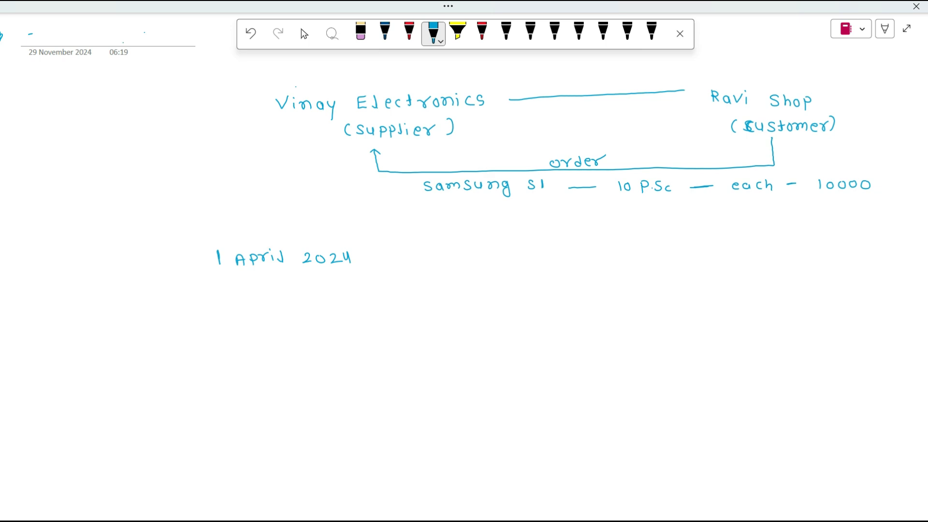
{"action": "left_click_drag", "start_coordinate": [379, 261], "coordinate": [455, 253]}
{"action": "mouse_move", "coordinate": [451, 254]}
{"action": "left_mouse_down"}
{"action": "mouse_move", "coordinate": [472, 252]}
{"action": "mouse_move", "coordinate": [439, 274]}
{"action": "left_mouse_up"}
{"action": "mouse_move", "coordinate": [450, 266]}
{"action": "left_mouse_down"}
{"action": "mouse_move", "coordinate": [488, 274]}
{"action": "mouse_move", "coordinate": [498, 265]}
{"action": "left_mouse_up"}
{"action": "left_click_drag", "start_coordinate": [508, 261], "coordinate": [501, 272]}
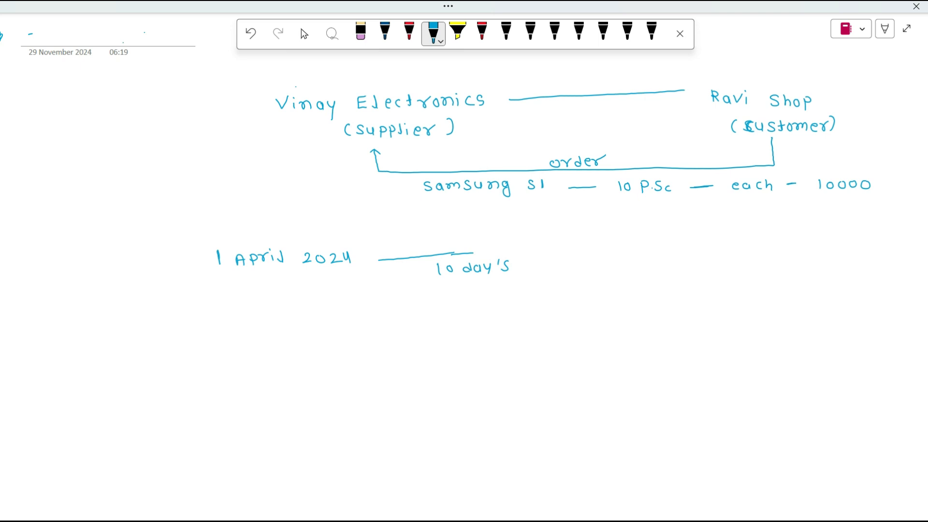
- Write "Payment (11 April 2024)" beside the "10 day's" credit period
{"action": "mouse_move", "coordinate": [585, 249]}
{"action": "left_mouse_down"}
{"action": "mouse_move", "coordinate": [586, 261]}
{"action": "mouse_move", "coordinate": [611, 257]}
{"action": "left_mouse_up"}
{"action": "mouse_move", "coordinate": [615, 248]}
{"action": "left_mouse_down"}
{"action": "mouse_move", "coordinate": [613, 265]}
{"action": "mouse_move", "coordinate": [627, 252]}
{"action": "mouse_move", "coordinate": [635, 262]}
{"action": "mouse_move", "coordinate": [667, 260]}
{"action": "left_mouse_up"}
{"action": "left_click_drag", "start_coordinate": [660, 257], "coordinate": [670, 254]}
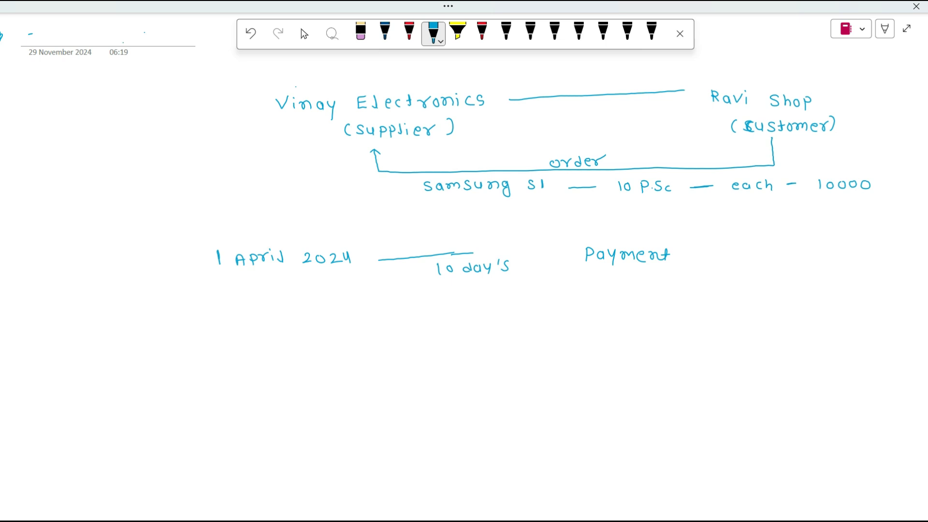
{"action": "mouse_move", "coordinate": [609, 274]}
{"action": "left_mouse_down"}
{"action": "mouse_move", "coordinate": [611, 288]}
{"action": "mouse_move", "coordinate": [656, 282]}
{"action": "left_mouse_up"}
{"action": "mouse_move", "coordinate": [660, 284]}
{"action": "left_mouse_down"}
{"action": "mouse_move", "coordinate": [669, 275]}
{"action": "mouse_move", "coordinate": [683, 285]}
{"action": "mouse_move", "coordinate": [733, 284]}
{"action": "mouse_move", "coordinate": [758, 274]}
{"action": "mouse_move", "coordinate": [744, 283]}
{"action": "mouse_move", "coordinate": [758, 288]}
{"action": "left_mouse_up"}
{"action": "left_click_drag", "start_coordinate": [702, 278], "coordinate": [743, 280]}
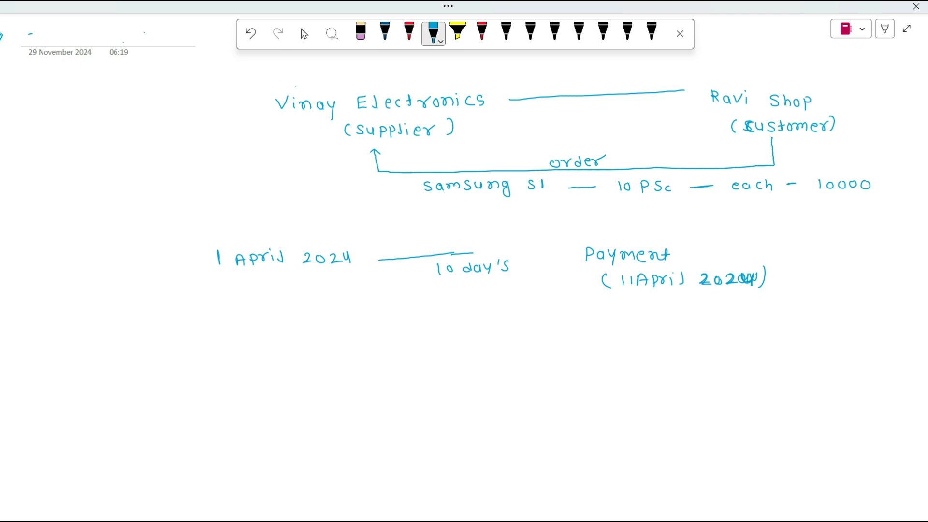
- Write the date "16 April 2024" below the 1 April 2024 entry
{"action": "mouse_move", "coordinate": [226, 305]}
{"action": "left_mouse_down"}
{"action": "mouse_move", "coordinate": [227, 318]}
{"action": "mouse_move", "coordinate": [277, 310]}
{"action": "left_mouse_up"}
{"action": "left_click_drag", "start_coordinate": [282, 305], "coordinate": [286, 314]}
{"action": "left_click_drag", "start_coordinate": [291, 316], "coordinate": [400, 307]}
{"action": "left_click_drag", "start_coordinate": [399, 299], "coordinate": [401, 312]}
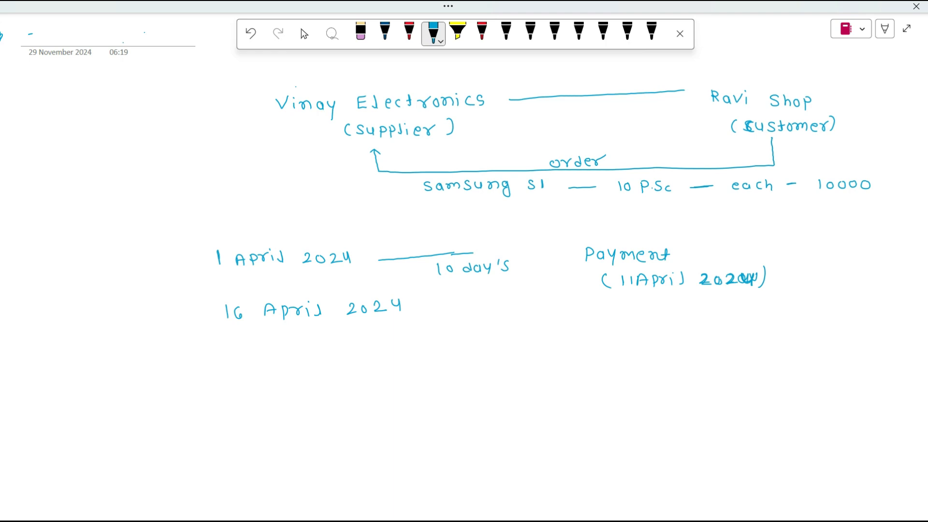
- Add tick marks before 1 April 2024 and 16 April 2024, and underline the 16 April date
{"action": "mouse_move", "coordinate": [197, 253]}
{"action": "left_mouse_down"}
{"action": "mouse_move", "coordinate": [230, 237]}
{"action": "mouse_move", "coordinate": [195, 257]}
{"action": "left_mouse_up"}
{"action": "left_click_drag", "start_coordinate": [760, 261], "coordinate": [771, 257]}
{"action": "mouse_move", "coordinate": [183, 309]}
{"action": "left_mouse_down"}
{"action": "mouse_move", "coordinate": [211, 304]}
{"action": "mouse_move", "coordinate": [300, 327]}
{"action": "mouse_move", "coordinate": [418, 315]}
{"action": "left_mouse_up"}
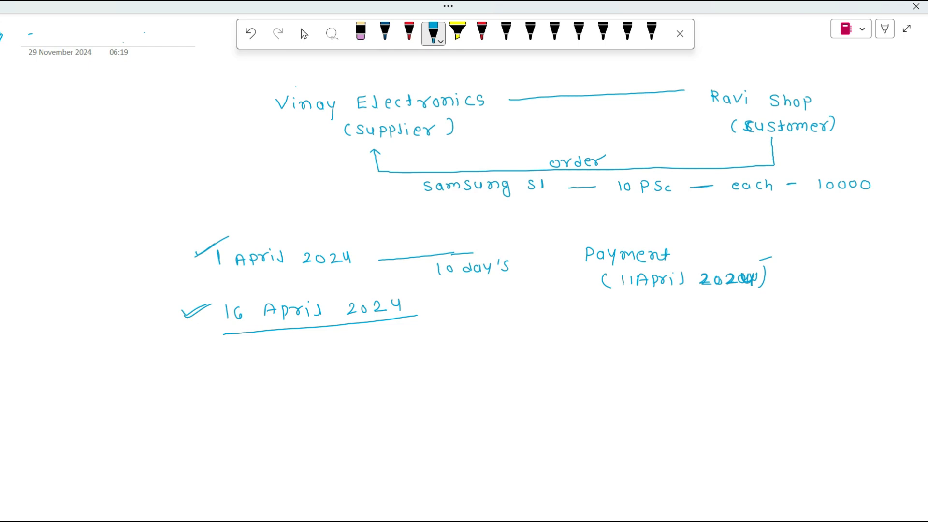
- Extend the 16 April 2024 row with a line and the terms "30 day's - 10%"
{"action": "left_click_drag", "start_coordinate": [463, 319], "coordinate": [598, 323]}
{"action": "left_click_drag", "start_coordinate": [608, 316], "coordinate": [612, 323]}
{"action": "mouse_move", "coordinate": [614, 315]}
{"action": "left_mouse_down"}
{"action": "mouse_move", "coordinate": [628, 325]}
{"action": "mouse_move", "coordinate": [742, 322]}
{"action": "left_mouse_up"}
{"action": "mouse_move", "coordinate": [749, 314]}
{"action": "left_mouse_down"}
{"action": "mouse_move", "coordinate": [741, 329]}
{"action": "mouse_move", "coordinate": [752, 322]}
{"action": "left_mouse_up"}
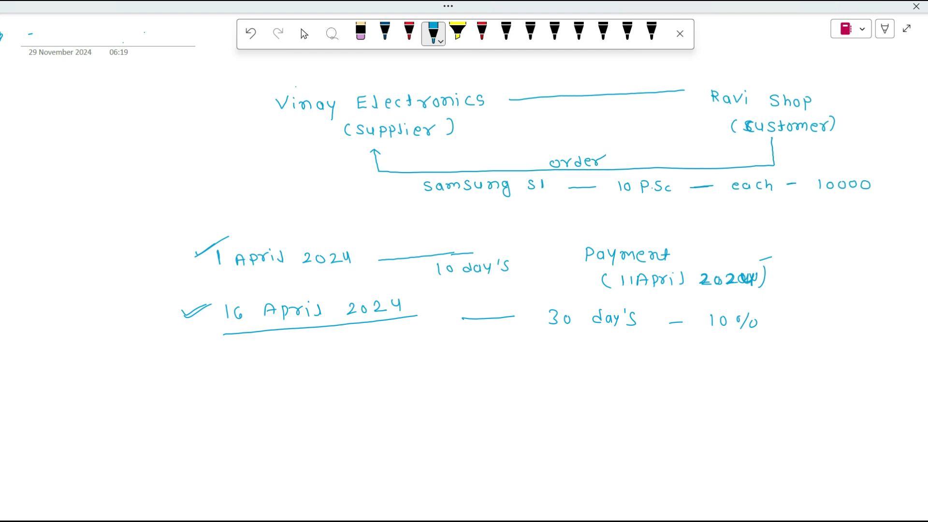
- Write "(Principal + Interest)" beneath the 30-day, 10% terms
{"action": "left_click_drag", "start_coordinate": [581, 342], "coordinate": [580, 358]}
{"action": "left_click_drag", "start_coordinate": [591, 345], "coordinate": [592, 350]}
{"action": "mouse_move", "coordinate": [600, 352]}
{"action": "left_mouse_down"}
{"action": "mouse_move", "coordinate": [609, 344]}
{"action": "mouse_move", "coordinate": [636, 352]}
{"action": "left_mouse_up"}
{"action": "left_click_drag", "start_coordinate": [643, 346], "coordinate": [654, 355]}
{"action": "left_click_drag", "start_coordinate": [654, 344], "coordinate": [738, 349]}
{"action": "mouse_move", "coordinate": [728, 341]}
{"action": "left_mouse_down"}
{"action": "mouse_move", "coordinate": [748, 339]}
{"action": "mouse_move", "coordinate": [744, 350]}
{"action": "left_mouse_up"}
{"action": "mouse_move", "coordinate": [745, 352]}
{"action": "left_mouse_down"}
{"action": "mouse_move", "coordinate": [790, 340]}
{"action": "mouse_move", "coordinate": [806, 347]}
{"action": "left_mouse_up"}
{"action": "mouse_move", "coordinate": [817, 337]}
{"action": "left_mouse_down"}
{"action": "mouse_move", "coordinate": [819, 348]}
{"action": "mouse_move", "coordinate": [841, 346]}
{"action": "left_mouse_up"}
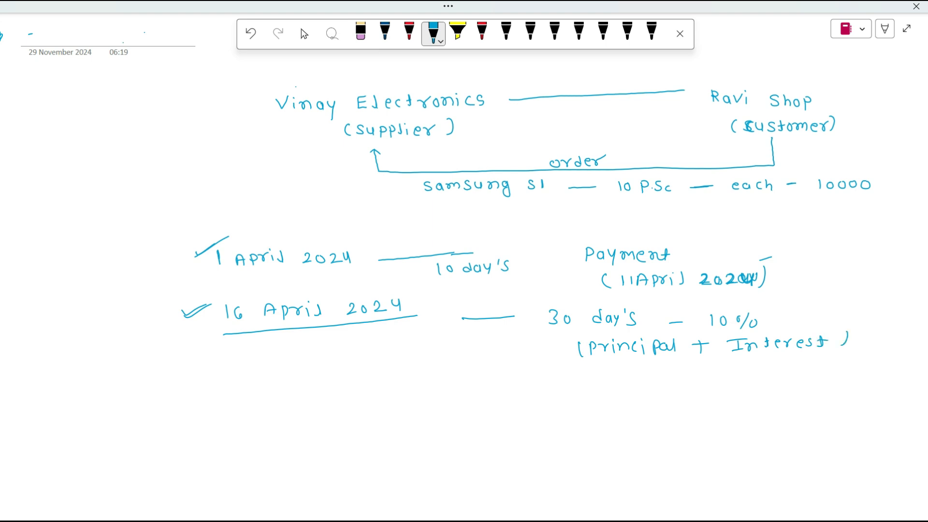
- Circle the "30" in the day count and mark the 10% rate with a line above it
{"action": "left_click_drag", "start_coordinate": [540, 309], "coordinate": [575, 301]}
{"action": "left_click_drag", "start_coordinate": [729, 306], "coordinate": [776, 297]}
{"action": "mouse_move", "coordinate": [574, 302]}
{"action": "left_mouse_down"}
{"action": "mouse_move", "coordinate": [545, 306]}
{"action": "mouse_move", "coordinate": [575, 328]}
{"action": "mouse_move", "coordinate": [577, 303]}
{"action": "left_mouse_up"}
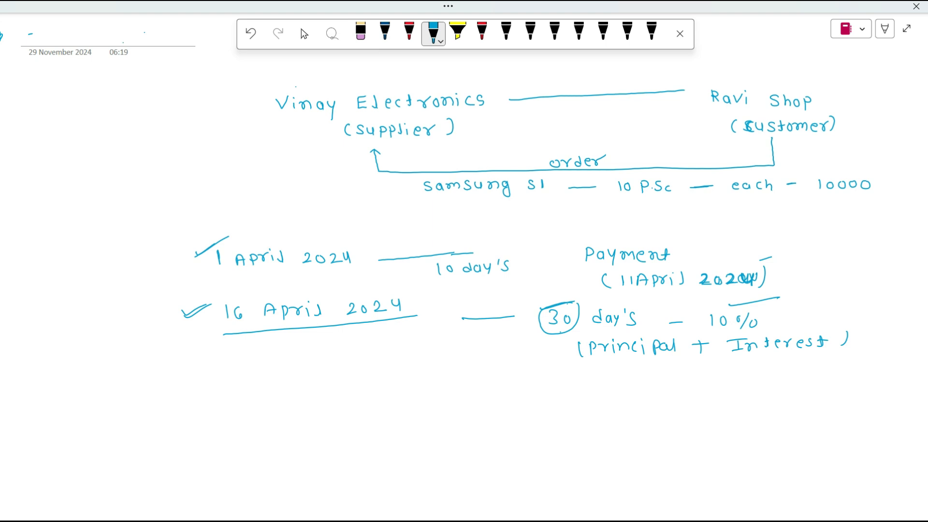
- Write "11 April 2024" above the word "Payment"
{"action": "mouse_move", "coordinate": [545, 230]}
{"action": "left_mouse_down"}
{"action": "mouse_move", "coordinate": [547, 241]}
{"action": "mouse_move", "coordinate": [600, 229]}
{"action": "left_mouse_up"}
{"action": "left_click_drag", "start_coordinate": [608, 229], "coordinate": [648, 234]}
{"action": "left_click_drag", "start_coordinate": [658, 226], "coordinate": [658, 225]}
{"action": "left_click_drag", "start_coordinate": [668, 225], "coordinate": [679, 236]}
{"action": "left_click_drag", "start_coordinate": [685, 222], "coordinate": [691, 239]}
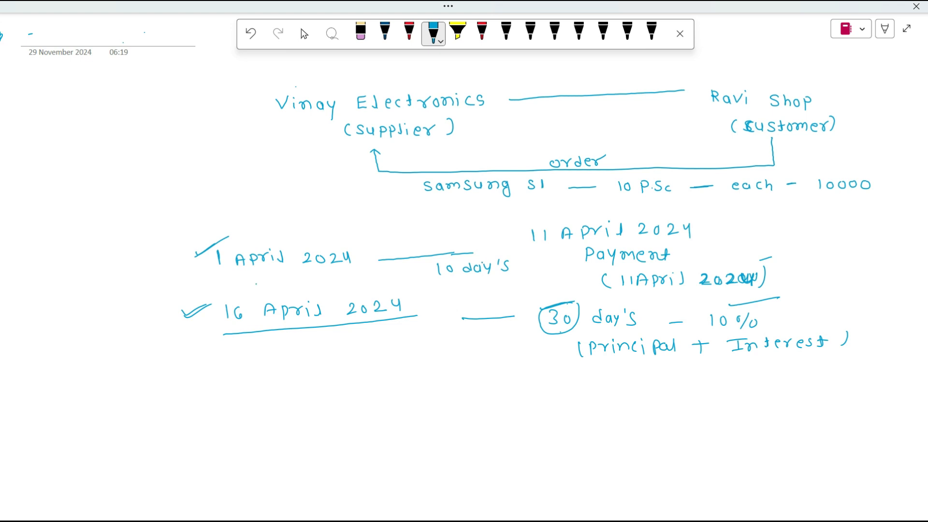
- Circle the "11" in the upper 11 April 2024 date and link it to an underlined "due date" label
{"action": "mouse_move", "coordinate": [545, 216]}
{"action": "left_mouse_down"}
{"action": "mouse_move", "coordinate": [531, 220]}
{"action": "mouse_move", "coordinate": [553, 252]}
{"action": "mouse_move", "coordinate": [544, 216]}
{"action": "left_mouse_up"}
{"action": "left_click_drag", "start_coordinate": [483, 227], "coordinate": [522, 232]}
{"action": "left_click_drag", "start_coordinate": [437, 227], "coordinate": [433, 235]}
{"action": "mouse_move", "coordinate": [439, 219]}
{"action": "left_mouse_down"}
{"action": "mouse_move", "coordinate": [440, 236]}
{"action": "mouse_move", "coordinate": [482, 226]}
{"action": "left_mouse_up"}
{"action": "left_click_drag", "start_coordinate": [487, 217], "coordinate": [496, 223]}
{"action": "mouse_move", "coordinate": [500, 208]}
{"action": "left_mouse_down"}
{"action": "mouse_move", "coordinate": [503, 222]}
{"action": "mouse_move", "coordinate": [517, 211]}
{"action": "mouse_move", "coordinate": [523, 216]}
{"action": "left_mouse_up"}
{"action": "left_click_drag", "start_coordinate": [438, 241], "coordinate": [503, 233]}
{"action": "left_click_drag", "start_coordinate": [457, 243], "coordinate": [502, 235]}
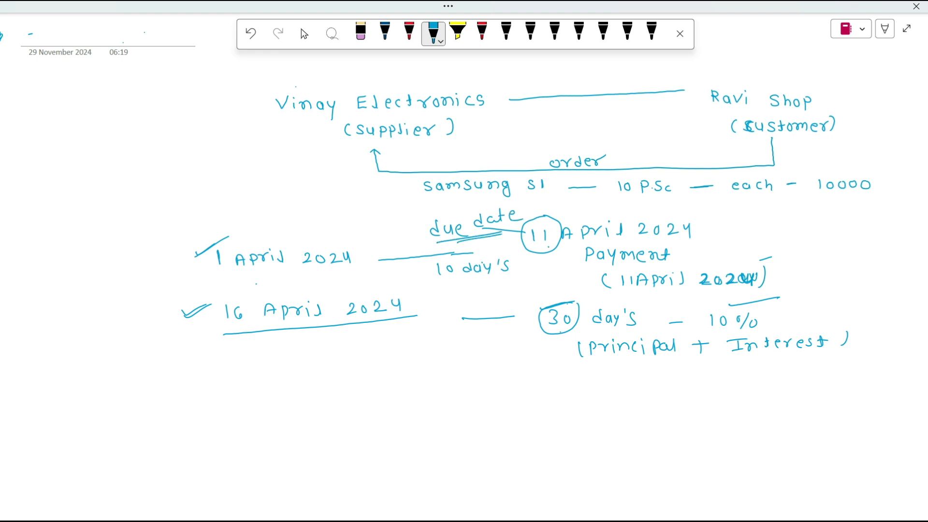
- Emphasize 16 April 2024 with extra underlines, and add strokes at the 10-day line and above the due date's "April"
{"action": "left_click_drag", "start_coordinate": [230, 332], "coordinate": [302, 326]}
{"action": "left_click_drag", "start_coordinate": [235, 328], "coordinate": [307, 324]}
{"action": "left_click_drag", "start_coordinate": [374, 260], "coordinate": [393, 260]}
{"action": "left_click_drag", "start_coordinate": [560, 224], "coordinate": [599, 218]}
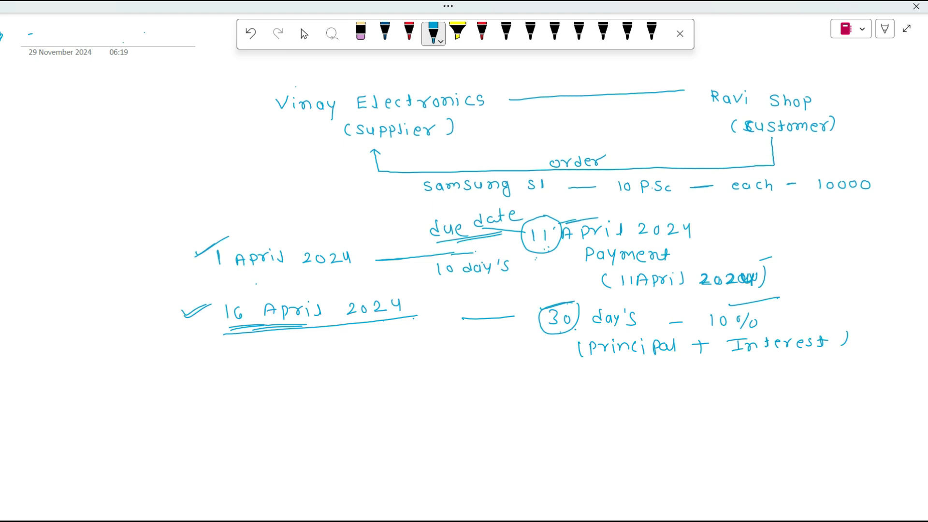
- Write "11 May 2024 — 1% Interest" as a third date row and dismiss the ink-erasing tip
{"action": "mouse_move", "coordinate": [247, 368]}
{"action": "left_mouse_down"}
{"action": "mouse_move", "coordinate": [248, 382]}
{"action": "mouse_move", "coordinate": [301, 369]}
{"action": "mouse_move", "coordinate": [309, 378]}
{"action": "left_mouse_up"}
{"action": "mouse_move", "coordinate": [319, 371]}
{"action": "left_mouse_down"}
{"action": "mouse_move", "coordinate": [329, 385]}
{"action": "mouse_move", "coordinate": [387, 374]}
{"action": "left_mouse_up"}
{"action": "left_click", "coordinate": [378, 368]}
{"action": "mouse_move", "coordinate": [392, 360]}
{"action": "left_mouse_down"}
{"action": "mouse_move", "coordinate": [399, 376]}
{"action": "mouse_move", "coordinate": [476, 368]}
{"action": "mouse_move", "coordinate": [543, 378]}
{"action": "mouse_move", "coordinate": [539, 370]}
{"action": "left_mouse_up"}
{"action": "left_click_drag", "start_coordinate": [559, 369], "coordinate": [596, 383]}
{"action": "mouse_move", "coordinate": [586, 373]}
{"action": "left_mouse_down"}
{"action": "mouse_move", "coordinate": [605, 371]}
{"action": "mouse_move", "coordinate": [598, 381]}
{"action": "left_mouse_up"}
{"action": "left_click_drag", "start_coordinate": [606, 376], "coordinate": [641, 376]}
{"action": "left_click_drag", "start_coordinate": [640, 374], "coordinate": [696, 379]}
{"action": "left_click_drag", "start_coordinate": [689, 373], "coordinate": [702, 372]}
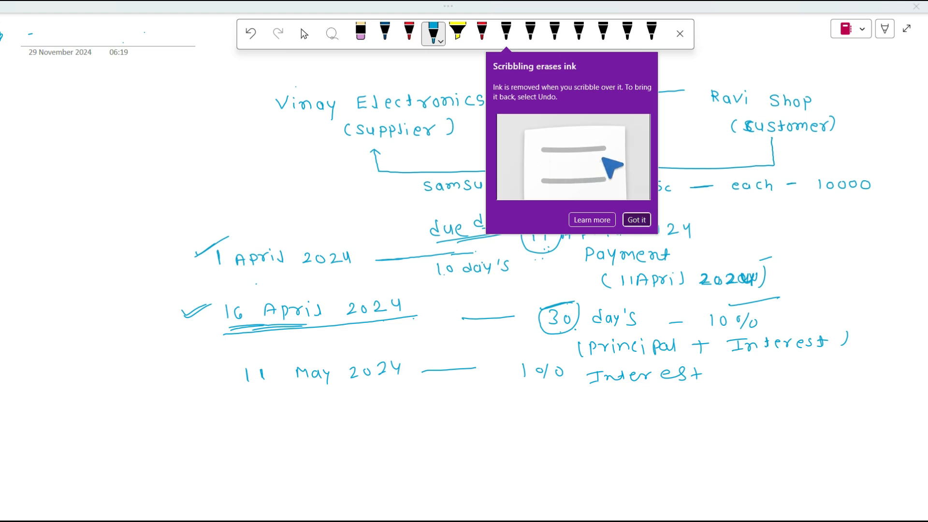
{"action": "left_click", "coordinate": [637, 220]}
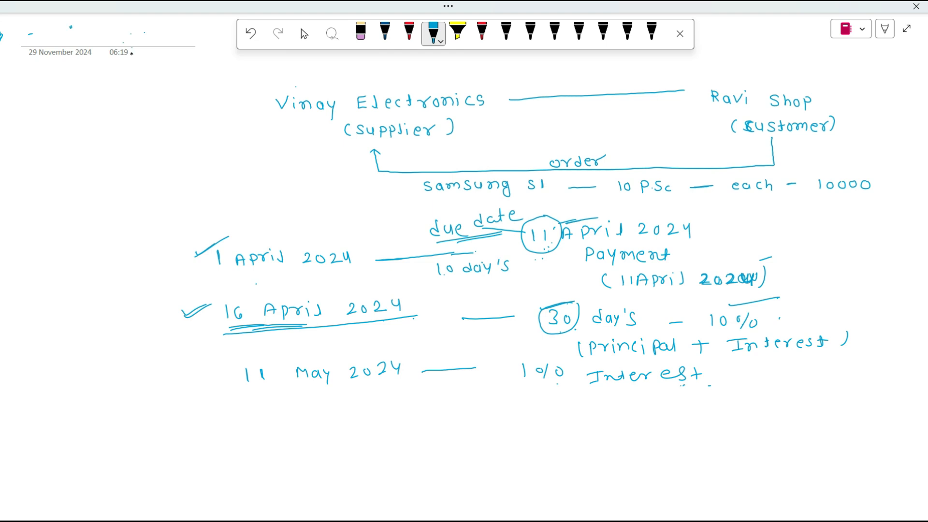
- Begin the amount formula near the page bottom with "Principal Amount + Interest (10%) +"
{"action": "mouse_move", "coordinate": [278, 459]}
{"action": "left_mouse_down"}
{"action": "mouse_move", "coordinate": [279, 471]}
{"action": "mouse_move", "coordinate": [290, 462]}
{"action": "mouse_move", "coordinate": [338, 476]}
{"action": "left_mouse_up"}
{"action": "left_click", "coordinate": [300, 468]}
{"action": "mouse_move", "coordinate": [339, 464]}
{"action": "left_mouse_down"}
{"action": "mouse_move", "coordinate": [362, 472]}
{"action": "mouse_move", "coordinate": [508, 463]}
{"action": "mouse_move", "coordinate": [501, 470]}
{"action": "left_mouse_up"}
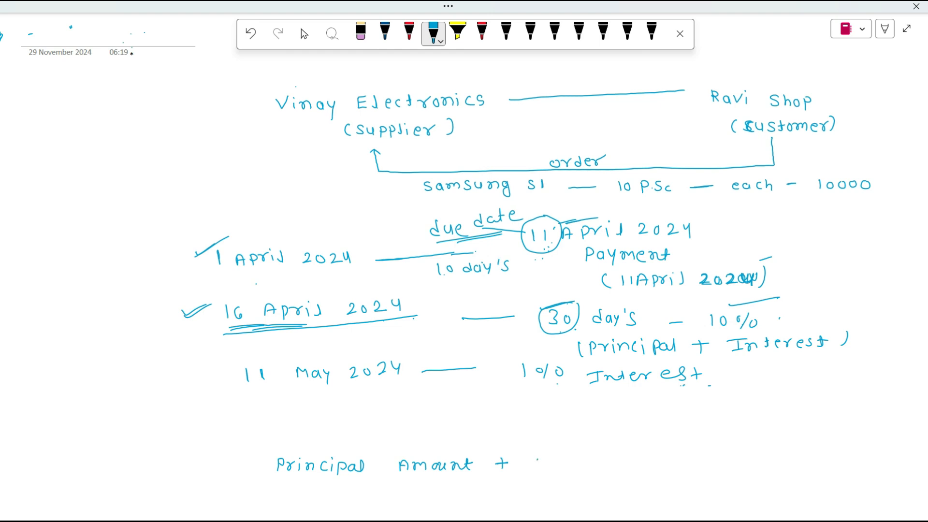
{"action": "left_click_drag", "start_coordinate": [527, 460], "coordinate": [645, 468]}
{"action": "mouse_move", "coordinate": [662, 454]}
{"action": "left_mouse_down"}
{"action": "mouse_move", "coordinate": [661, 464]}
{"action": "mouse_move", "coordinate": [741, 456]}
{"action": "left_mouse_up"}
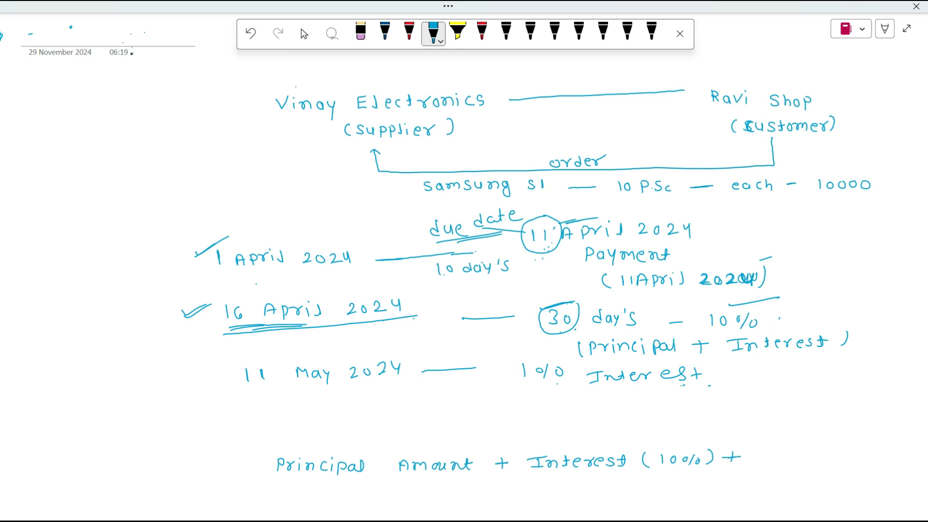
- Append the final term to the formula, starting with "Additional" and continuing on the line below
{"action": "mouse_move", "coordinate": [768, 465]}
{"action": "left_mouse_down"}
{"action": "mouse_move", "coordinate": [771, 455]}
{"action": "mouse_move", "coordinate": [780, 465]}
{"action": "mouse_move", "coordinate": [828, 465]}
{"action": "left_mouse_up"}
{"action": "left_click_drag", "start_coordinate": [847, 465], "coordinate": [882, 454]}
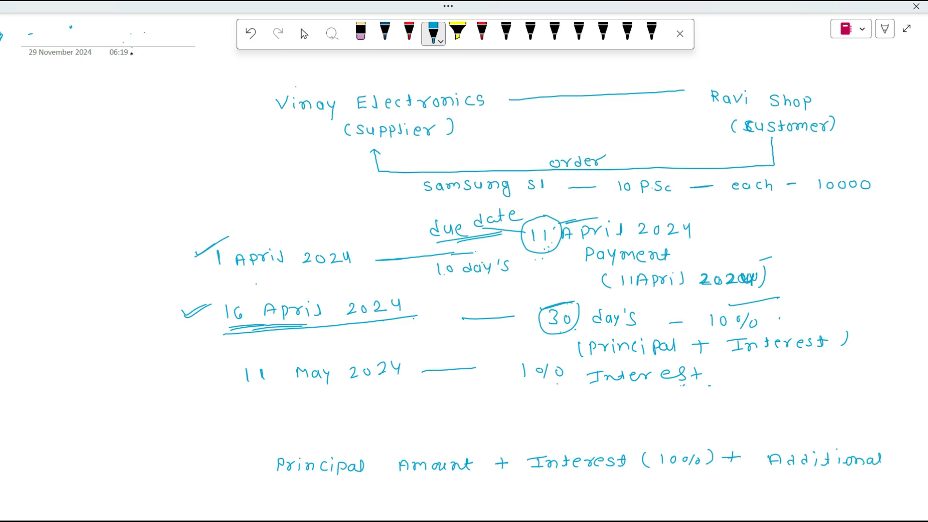
{"action": "left_click_drag", "start_coordinate": [801, 474], "coordinate": [830, 485]}
{"action": "mouse_move", "coordinate": [838, 472]}
{"action": "left_mouse_down"}
{"action": "mouse_move", "coordinate": [835, 485]}
{"action": "mouse_move", "coordinate": [848, 485]}
{"action": "left_mouse_up"}
{"action": "left_click_drag", "start_coordinate": [851, 486], "coordinate": [884, 478]}
{"action": "mouse_move", "coordinate": [881, 475]}
{"action": "left_mouse_down"}
{"action": "mouse_move", "coordinate": [882, 486]}
{"action": "mouse_move", "coordinate": [921, 485]}
{"action": "left_mouse_up"}
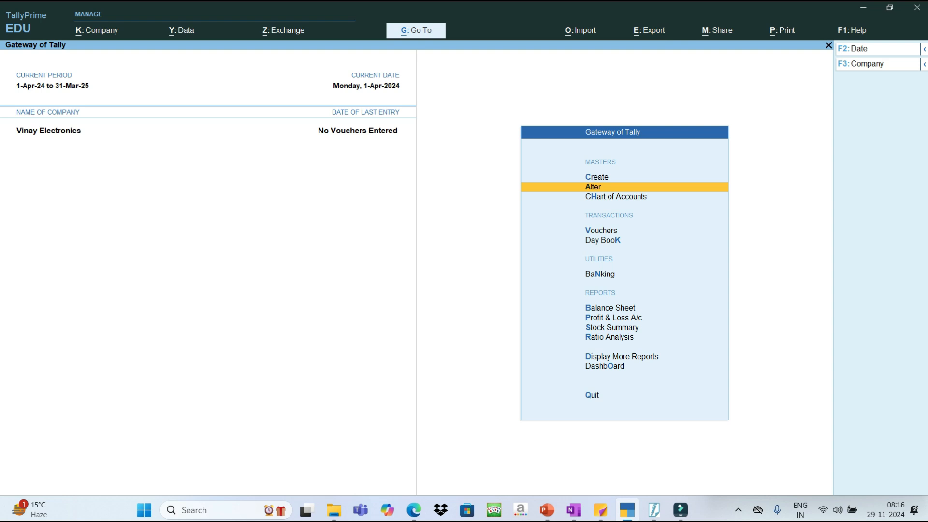
- Open the Ravi Shop ledger for alteration, review its group and interest settings, and close it without saving
{"action": "key", "text": "Return"}
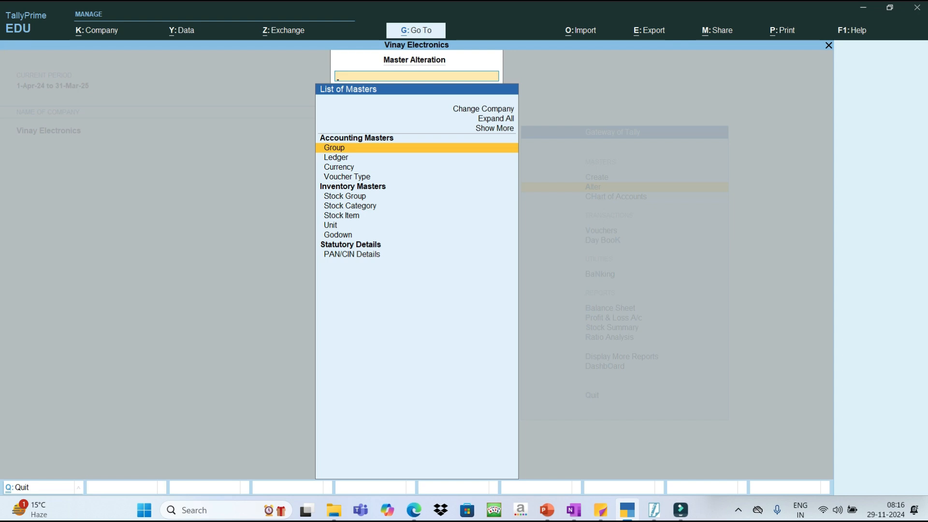
{"action": "key", "text": "Down"}
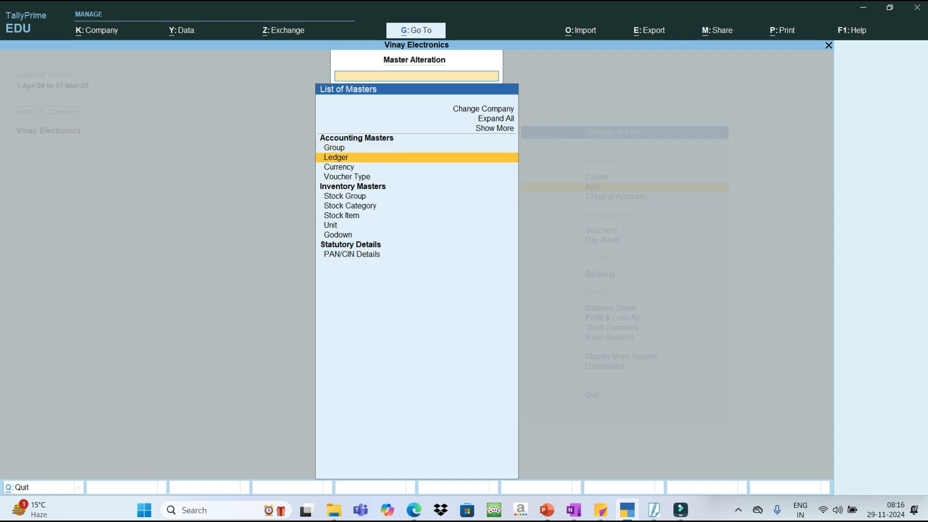
{"action": "key", "text": "Return"}
{"action": "key", "text": "Down"}
{"action": "key", "text": "Down"}
{"action": "key", "text": "Down"}
{"action": "key", "text": "Down"}
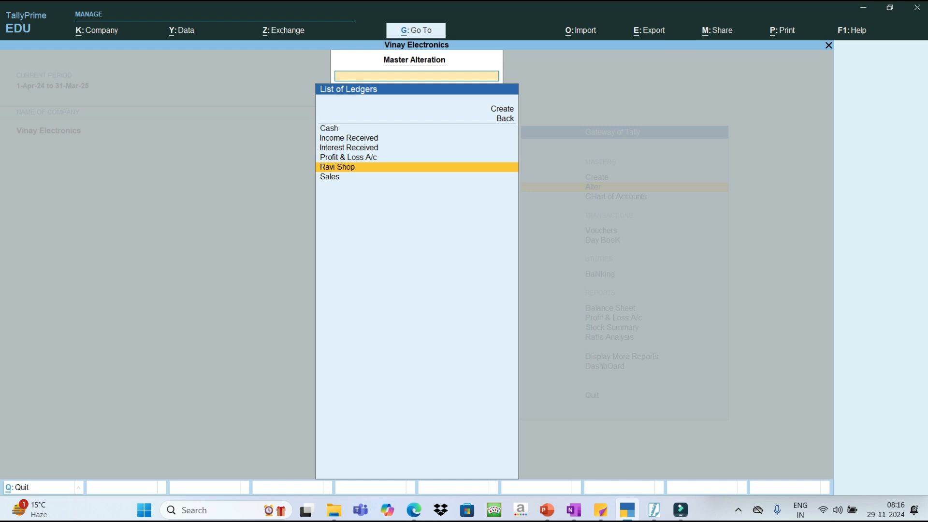
{"action": "key", "text": "Return"}
{"action": "key", "text": "Return"}
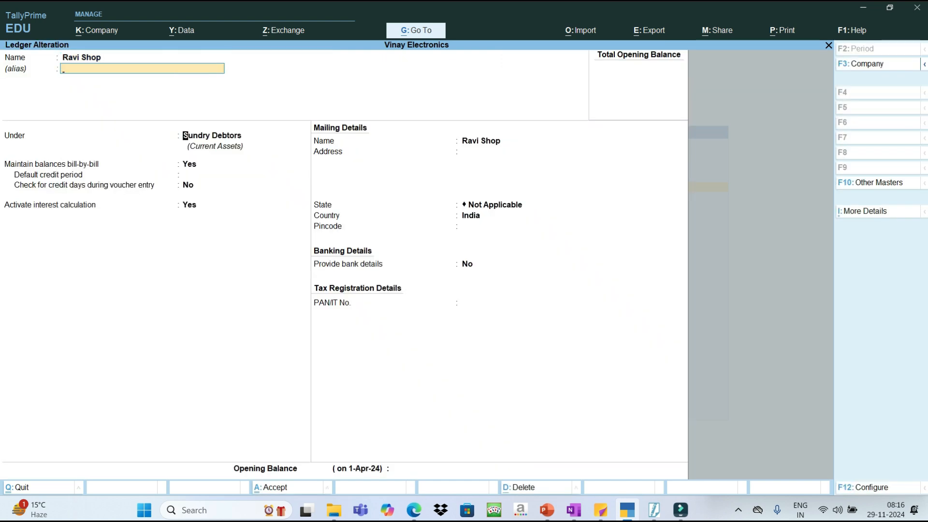
{"action": "key", "text": "Return"}
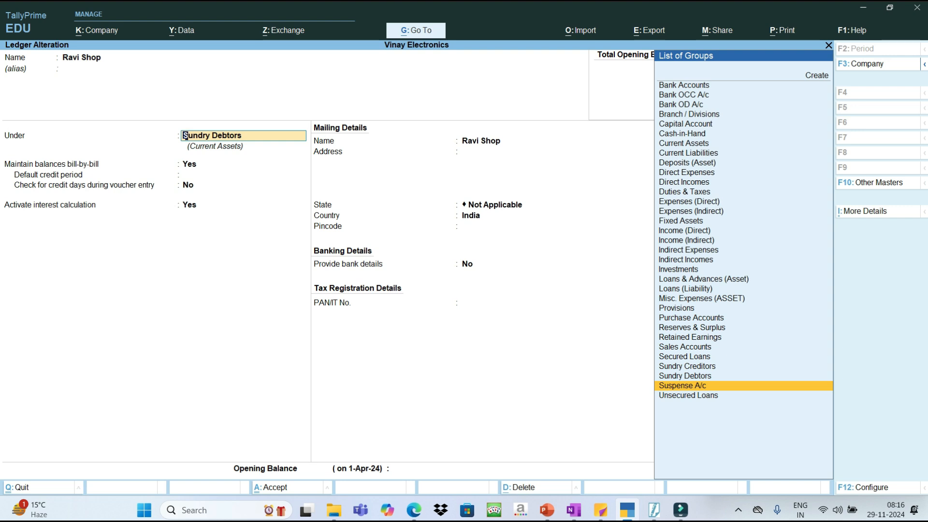
{"action": "key", "text": "Escape"}
{"action": "key", "text": "y"}
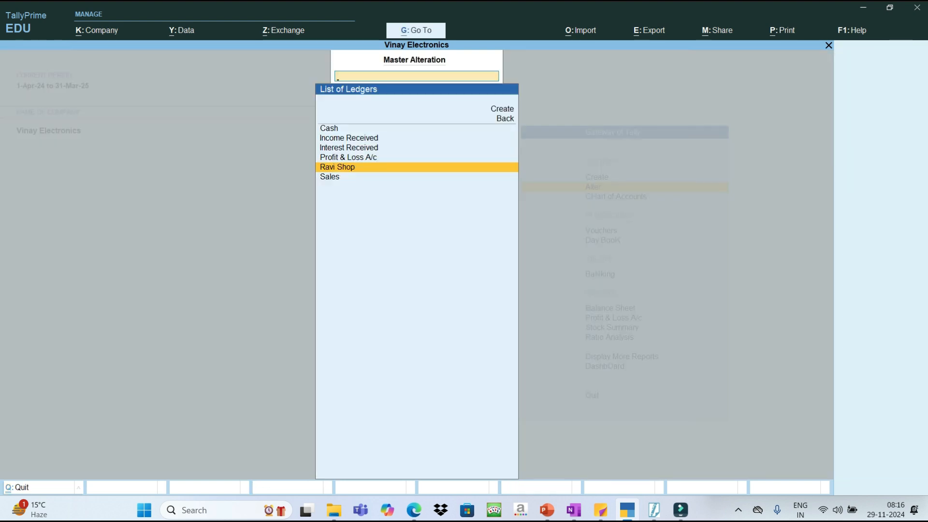
- Open the Sales ledger for alteration, review its parent group, and close it without saving
{"action": "key", "text": "Down"}
{"action": "key", "text": "Return"}
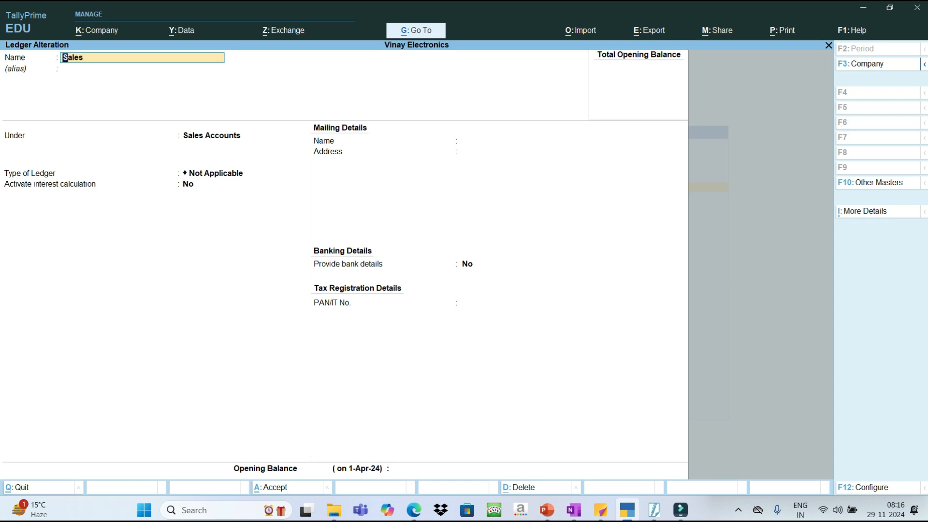
{"action": "key", "text": "Return"}
{"action": "key", "text": "Return"}
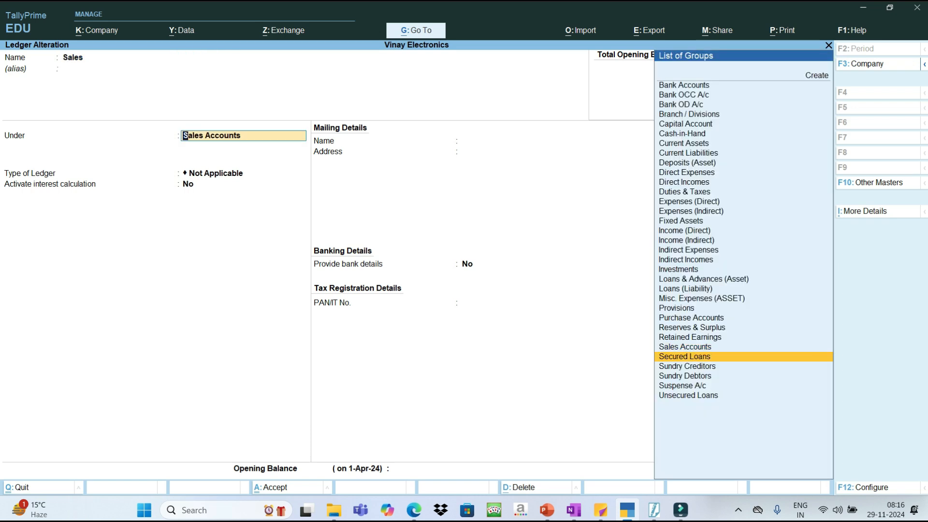
{"action": "key", "text": "Escape"}
{"action": "key", "text": "y"}
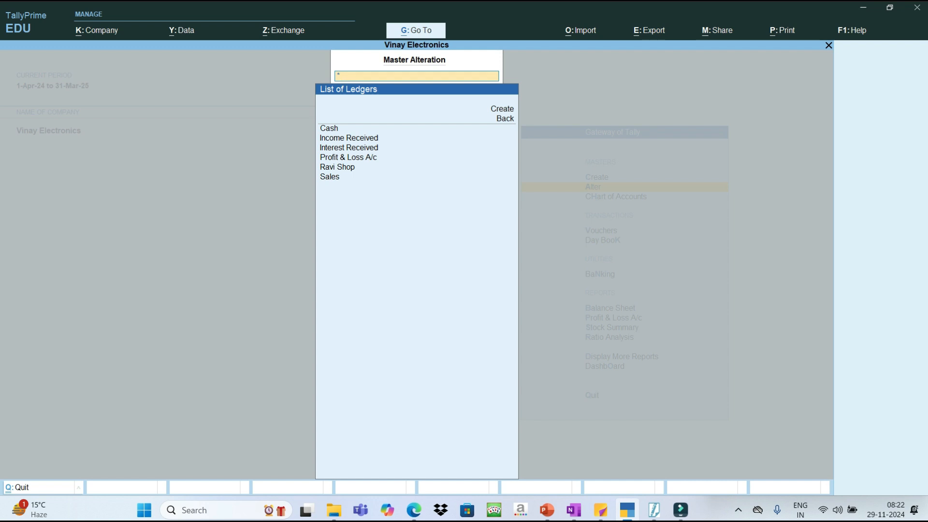
- Open the Income Received ledger to check its group and interest settings, and leave it unchanged
{"action": "key", "text": "Down"}
{"action": "key", "text": "Return"}
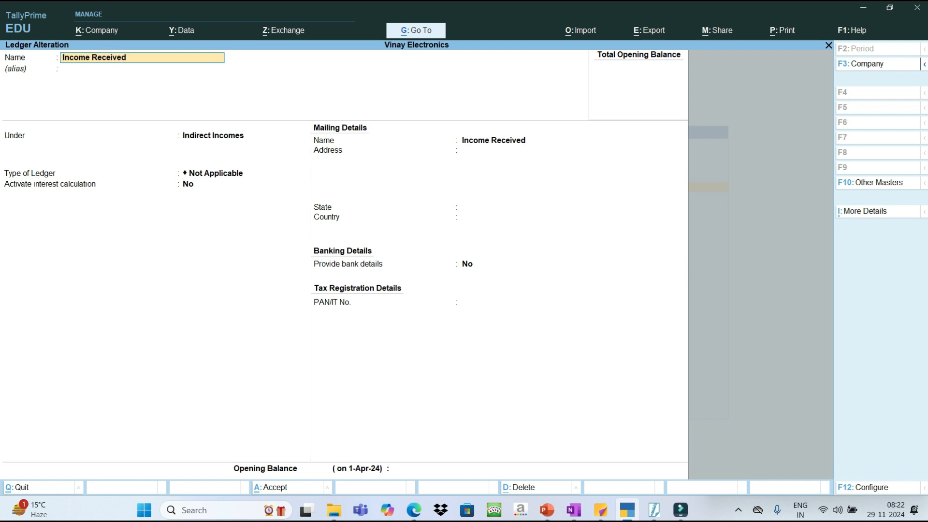
{"action": "key", "text": "Escape"}
{"action": "key", "text": "Escape"}
{"action": "key", "text": "y"}
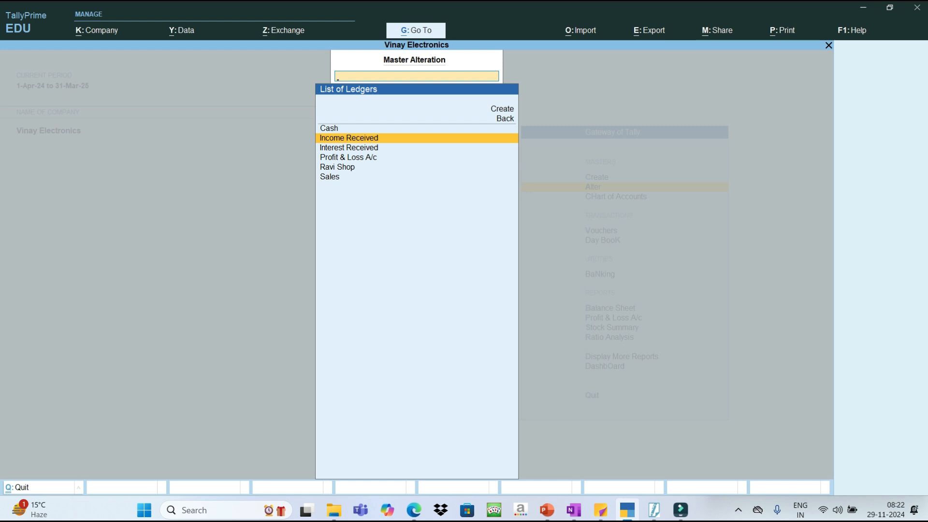
- Open the Samsun S1 stock item for alteration, review its group, category and units, and close it without saving
{"action": "key", "text": "Escape"}
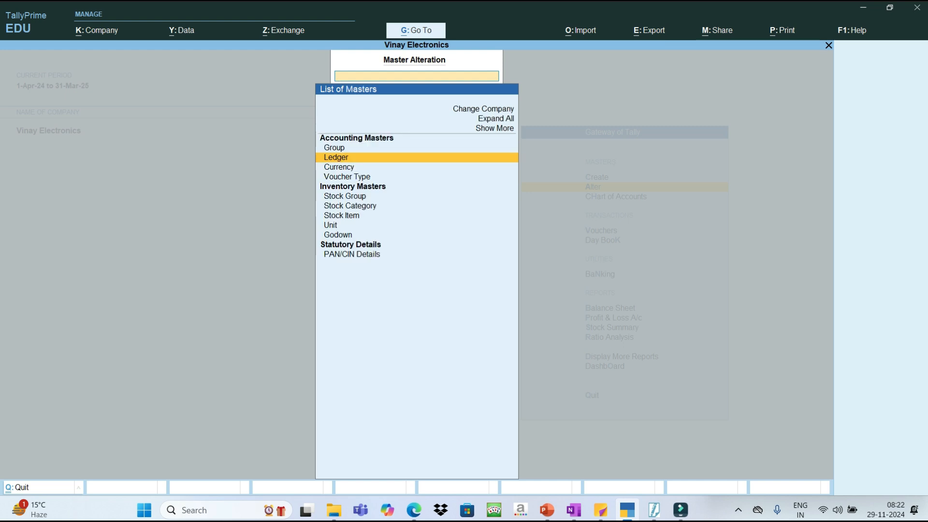
{"action": "left_click", "coordinate": [342, 216]}
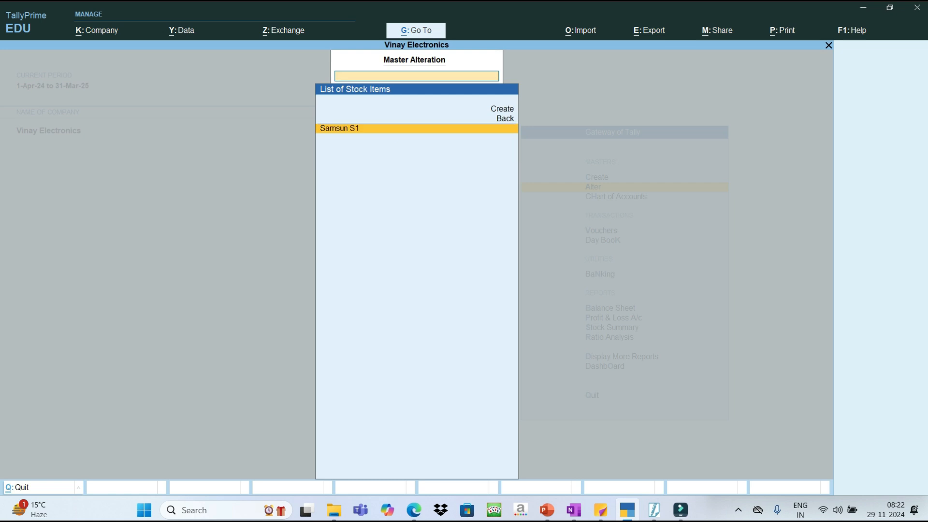
{"action": "key", "text": "Return"}
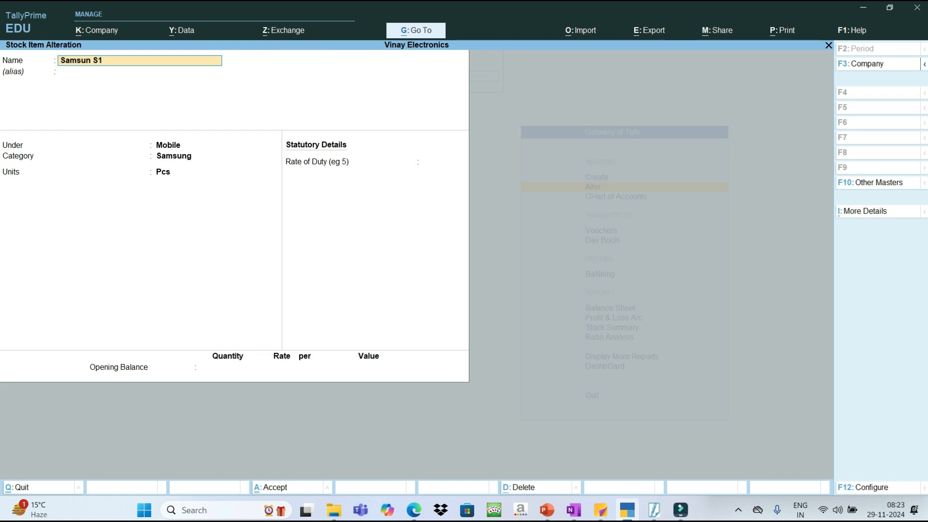
{"action": "key", "text": "BackSpace"}
{"action": "key", "text": "Escape"}
{"action": "key", "text": "y"}
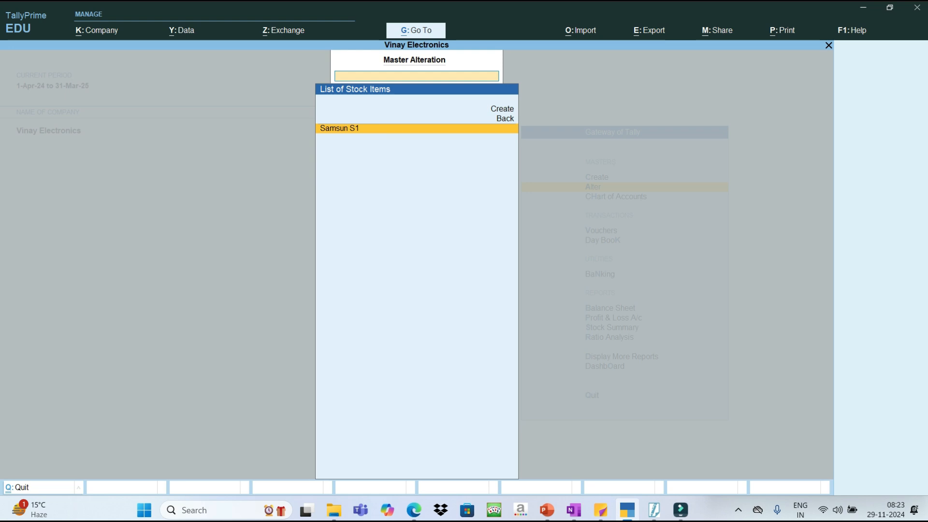
{"action": "key", "text": "Escape"}
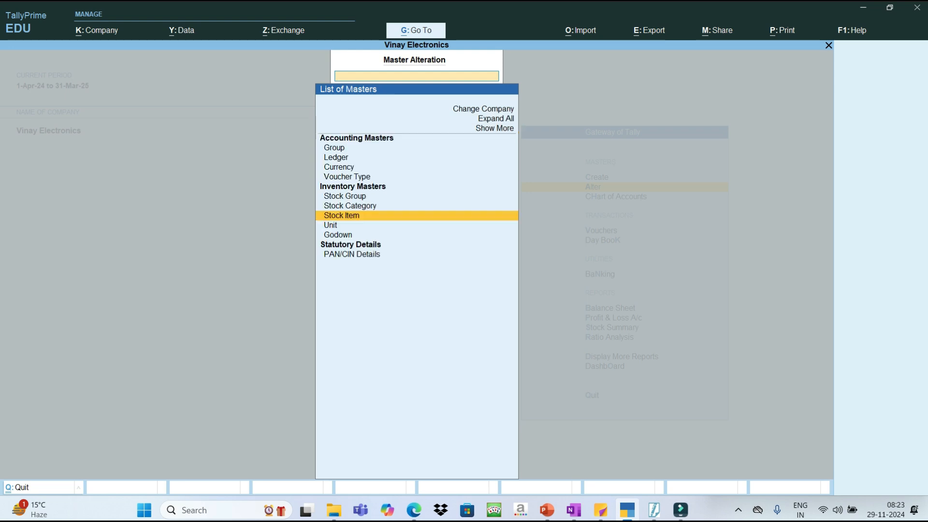
{"action": "key", "text": "Escape"}
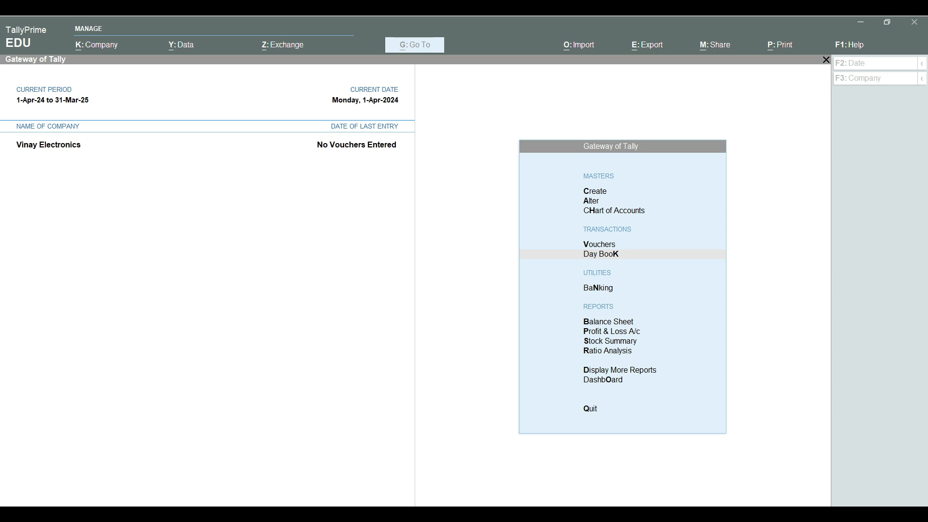
- Start a sales voucher for Vinay Electronics and set its voucher date to 1-4-24
{"action": "key", "text": "v"}
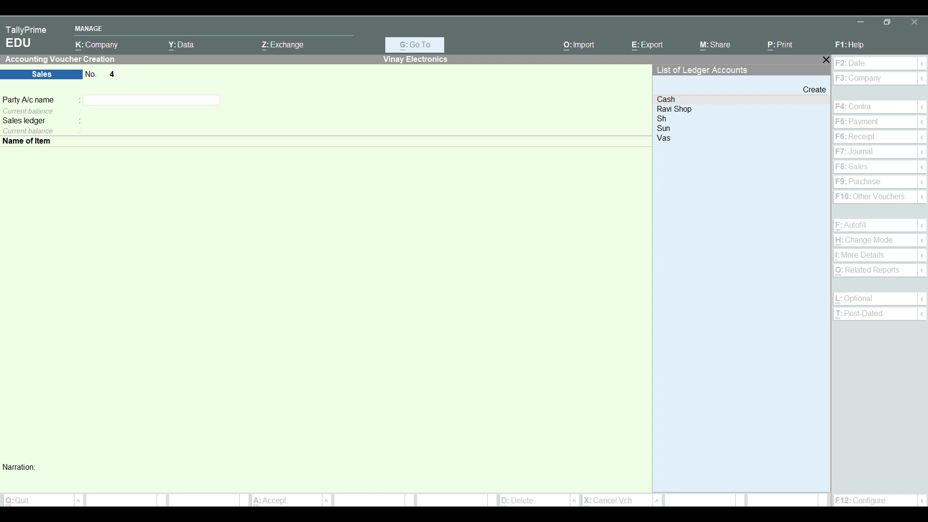
{"action": "key", "text": "F2"}
{"action": "type", "text": "1"}
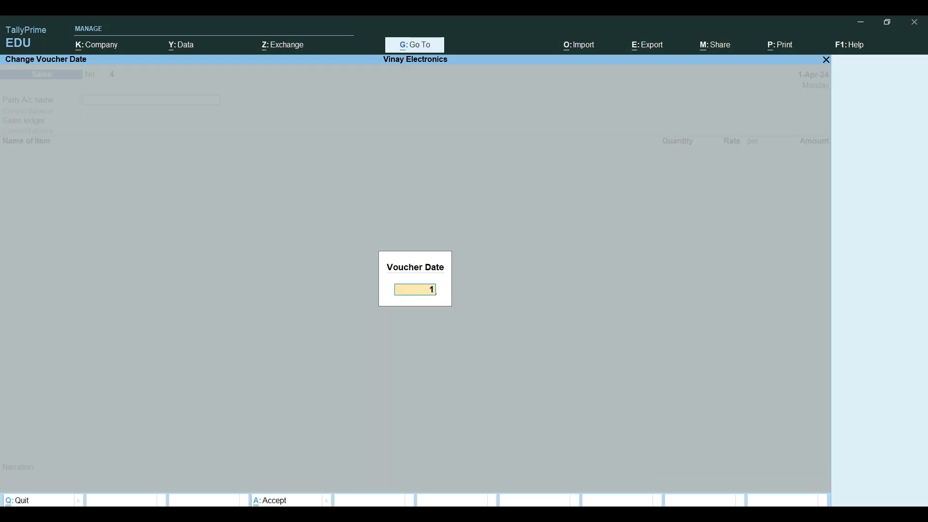
{"action": "type", "text": "-4-24"}
{"action": "key", "text": "Return"}
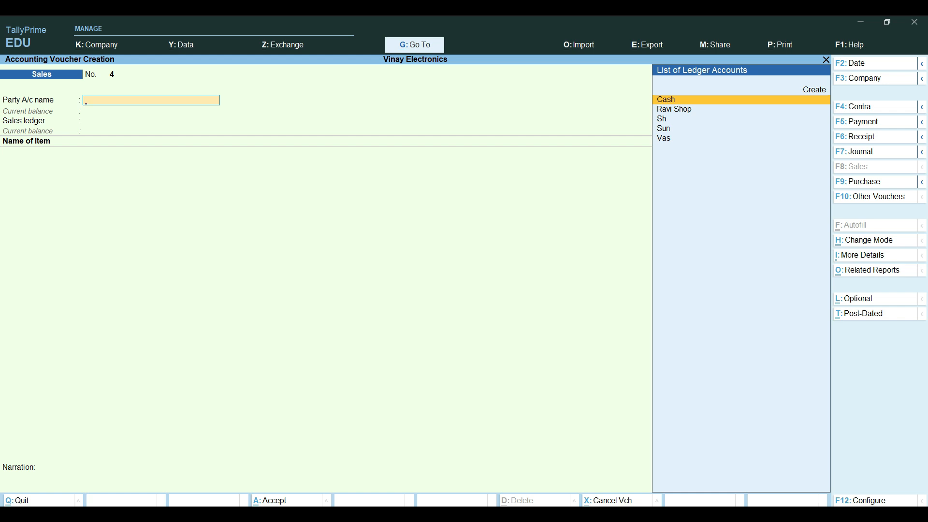
- Choose Ravi Shop as the party with blank dispatch details and default party details, and use Sales as the sales ledger
{"action": "key", "text": "Down"}
{"action": "key", "text": "Return"}
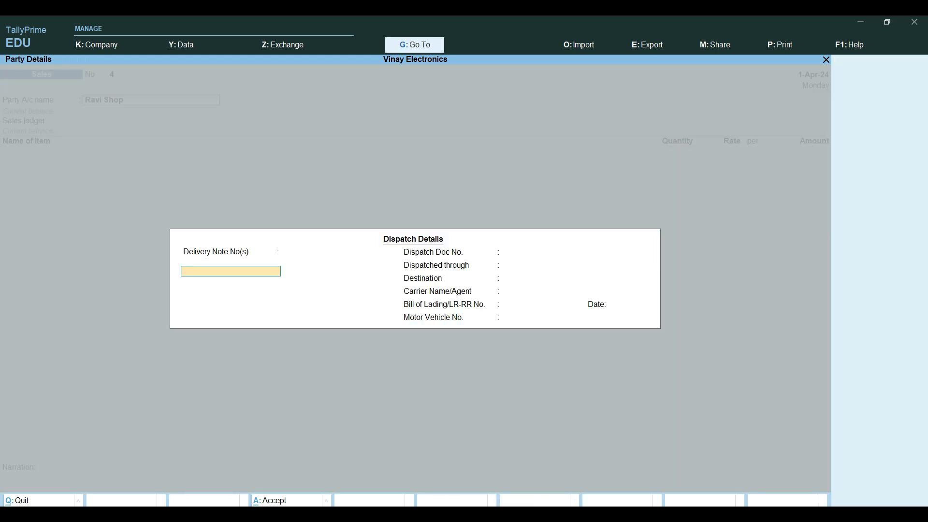
{"action": "key", "text": "Return"}
{"action": "key", "text": "Return"}
{"action": "key", "text": "Return"}
{"action": "key", "text": "Return"}
{"action": "key", "text": "Return"}
{"action": "key", "text": "Return"}
{"action": "key", "text": "Return"}
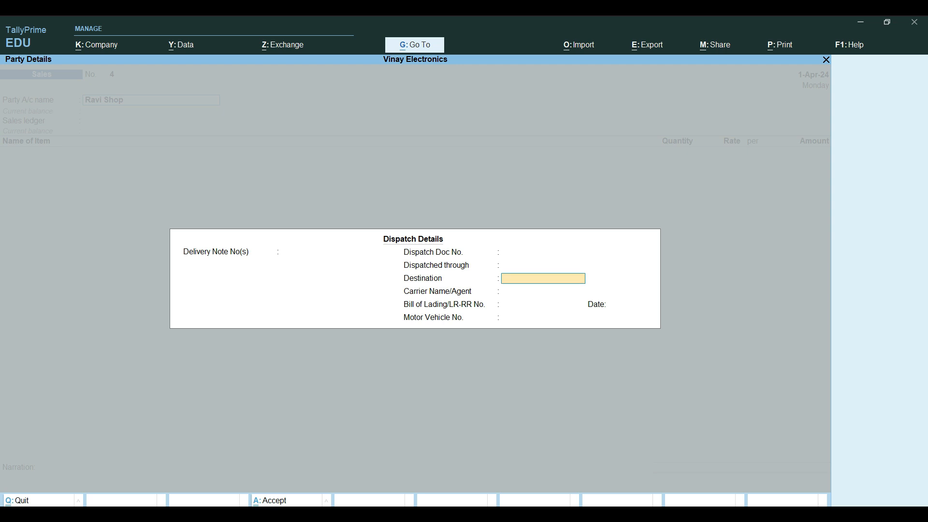
{"action": "key", "text": "Return"}
{"action": "key", "text": "Return"}
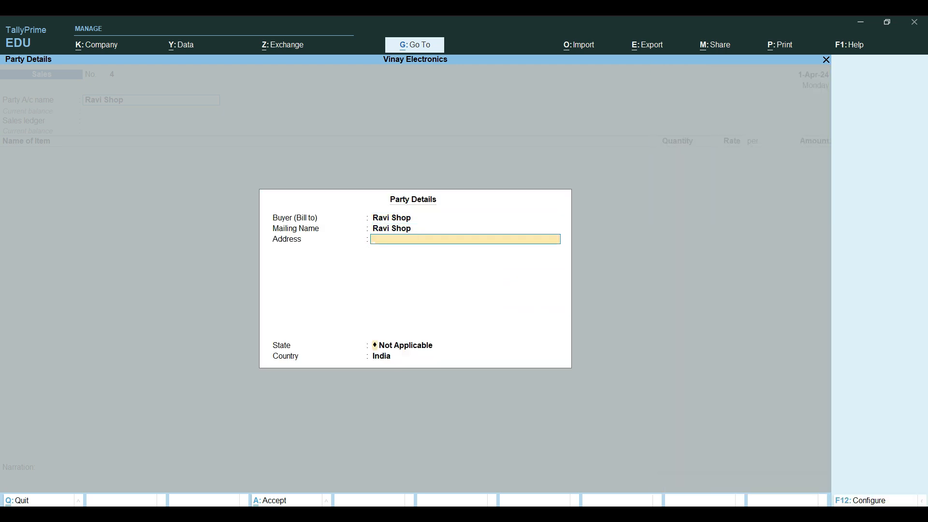
{"action": "key", "text": "Return"}
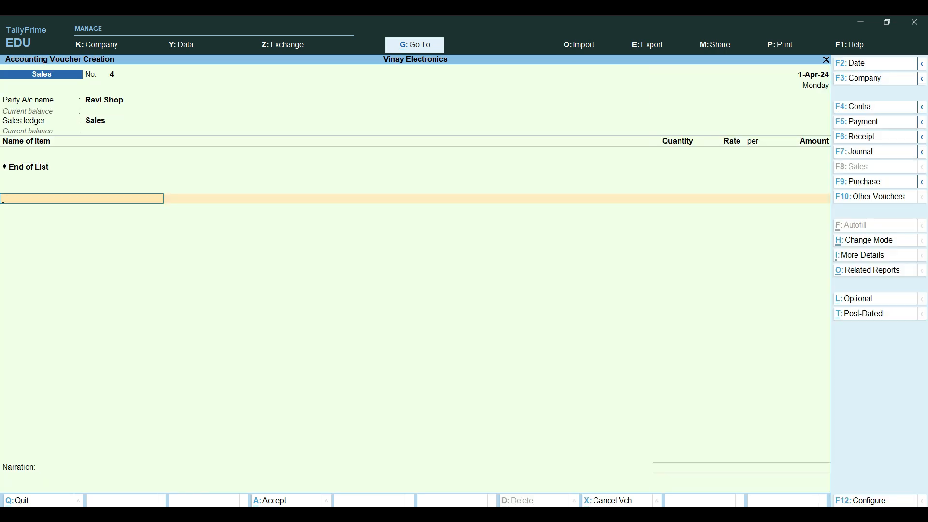
- Open the Ravi Shop ledger for alteration from the voucher's party field and set its default credit period to 10 days
{"action": "key", "text": "BackSpace"}
{"action": "key", "text": "BackSpace"}
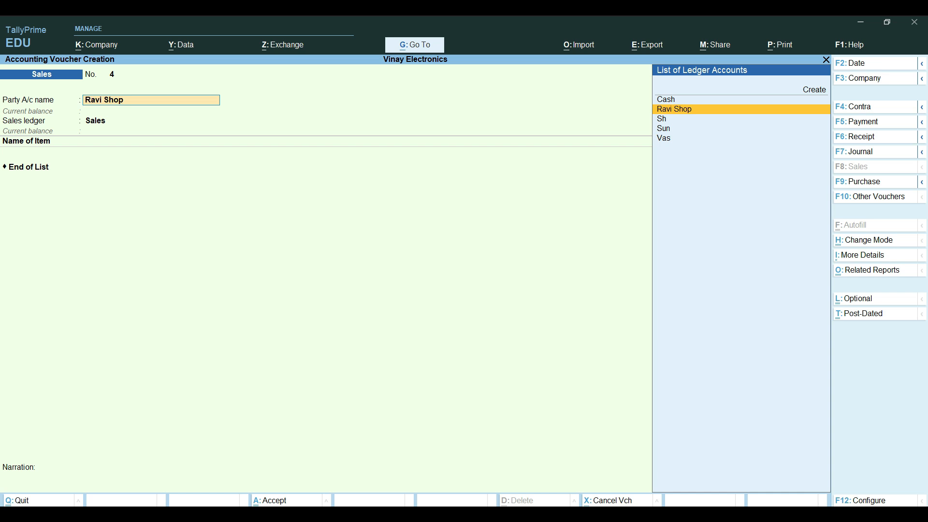
{"action": "key", "text": "ctrl+Return"}
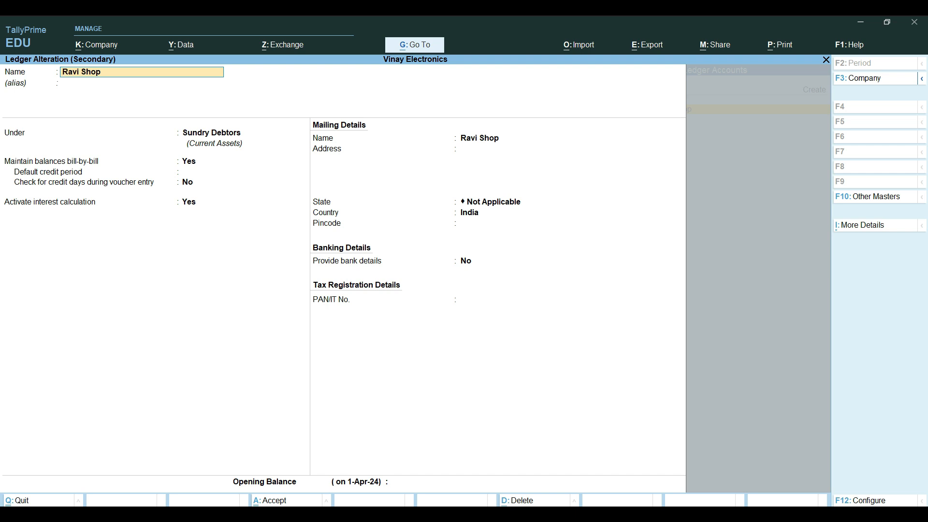
{"action": "key", "text": "Return"}
{"action": "key", "text": "Return"}
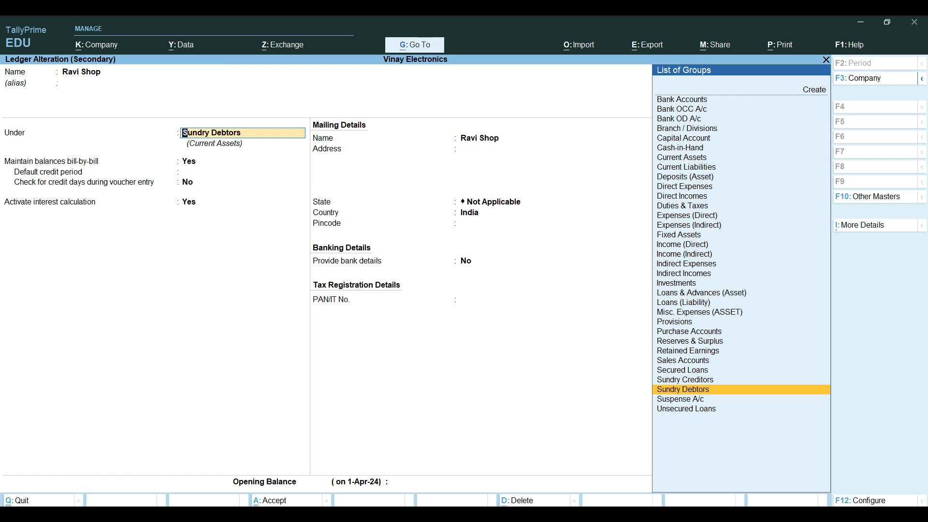
{"action": "key", "text": "Return"}
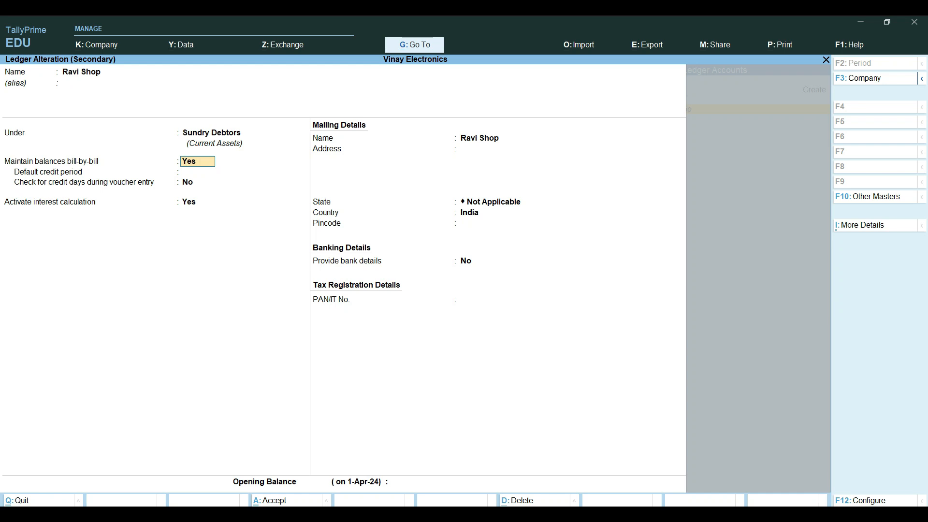
{"action": "key", "text": "Return"}
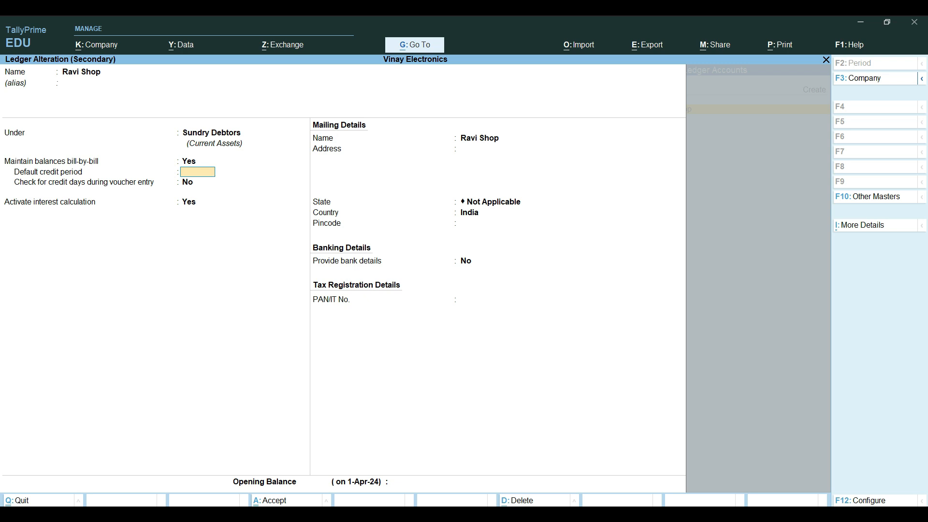
{"action": "type", "text": "10"}
{"action": "key", "text": "Return"}
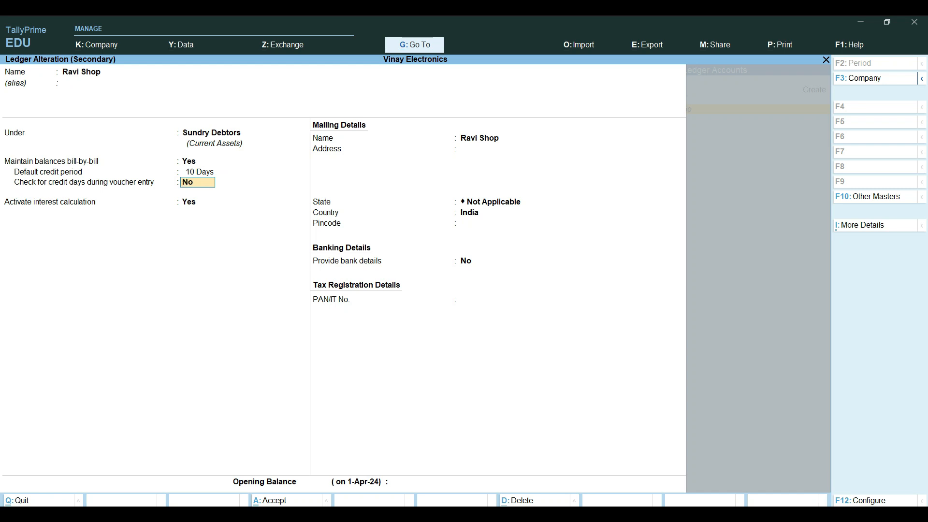
{"action": "key", "text": "Return"}
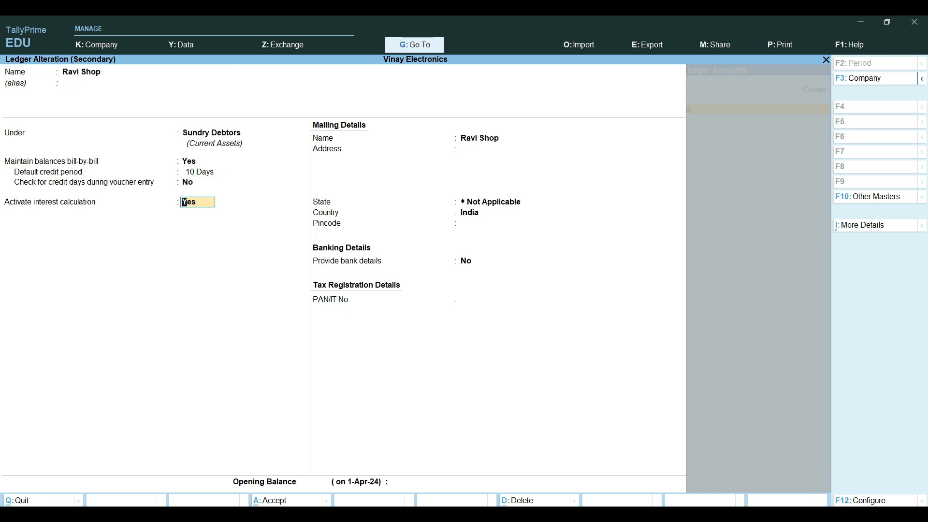
- In Ravi Shop's advanced interest parameters, enable transaction-by-transaction calculation without override and include the transaction date for amounts added only
{"action": "key", "text": "Return"}
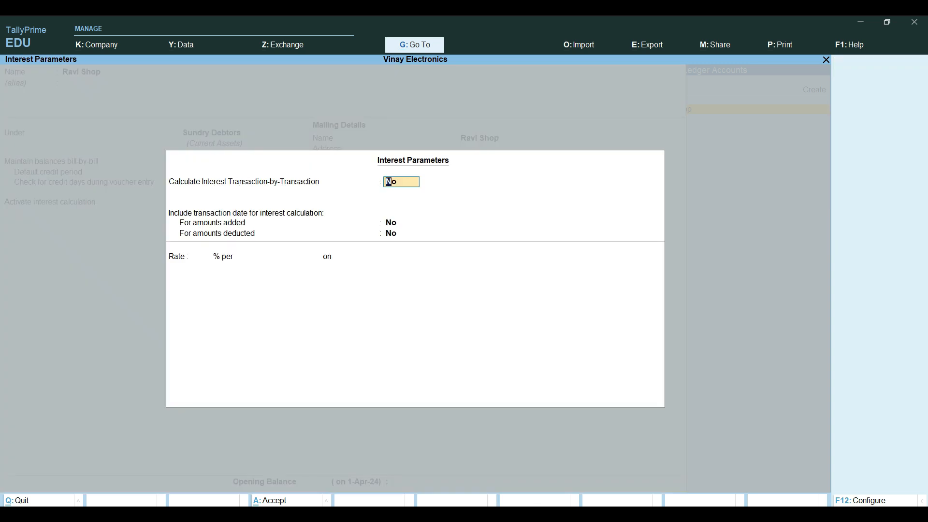
{"action": "key", "text": "F12"}
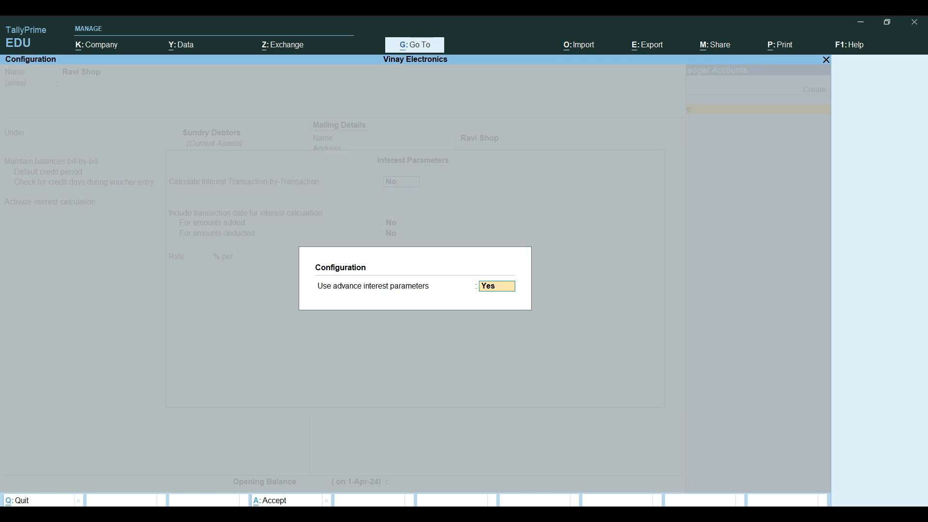
{"action": "key", "text": "Return"}
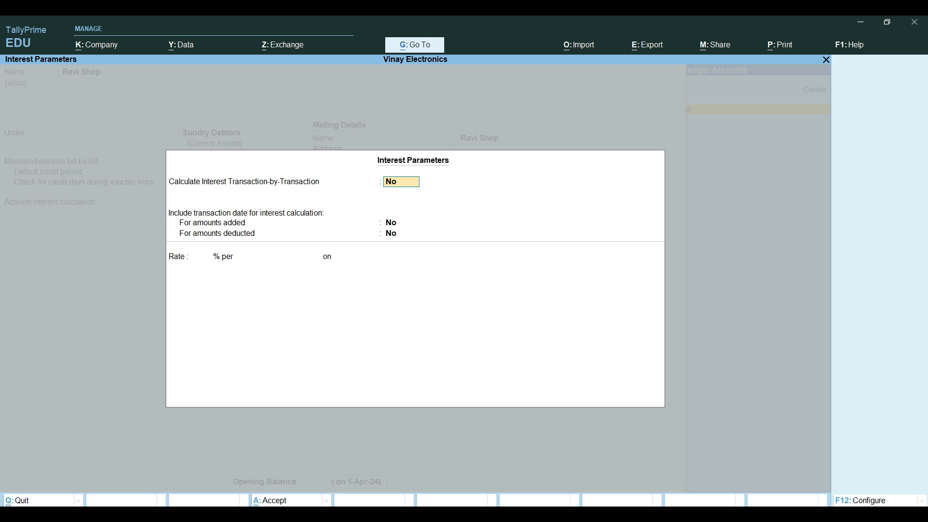
{"action": "type", "text": "y"}
{"action": "key", "text": "Return"}
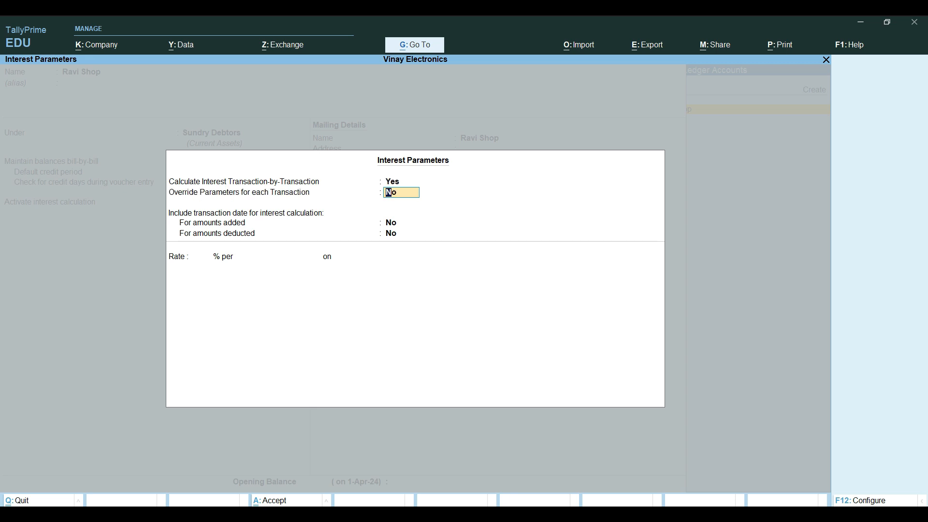
{"action": "key", "text": "Return"}
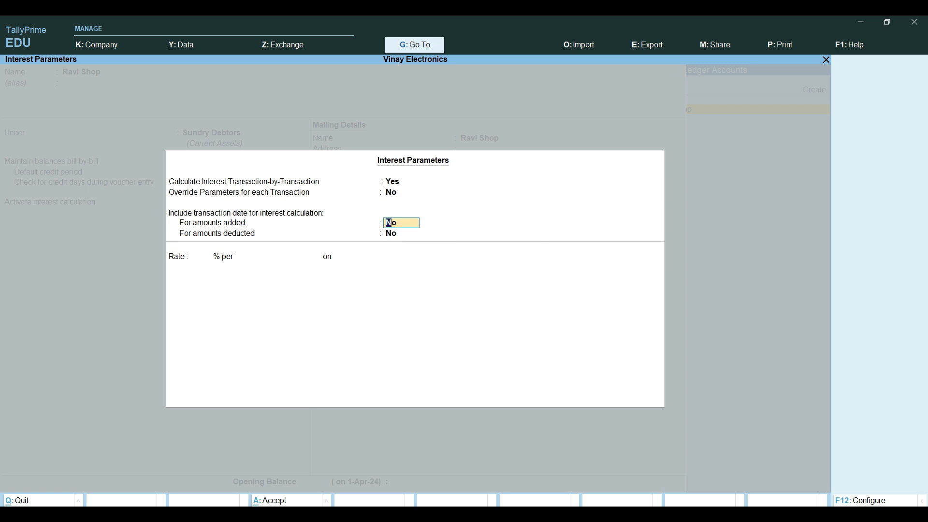
{"action": "key", "text": "y"}
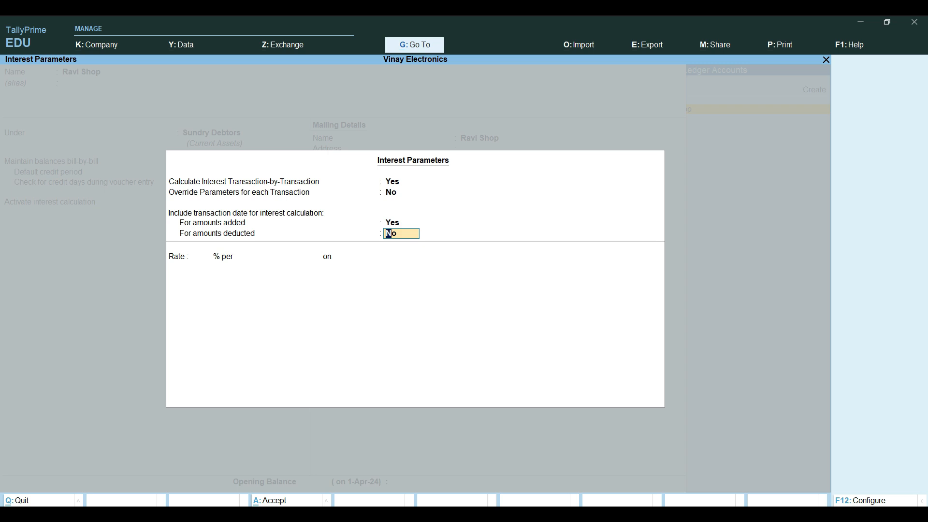
{"action": "key", "text": "Return"}
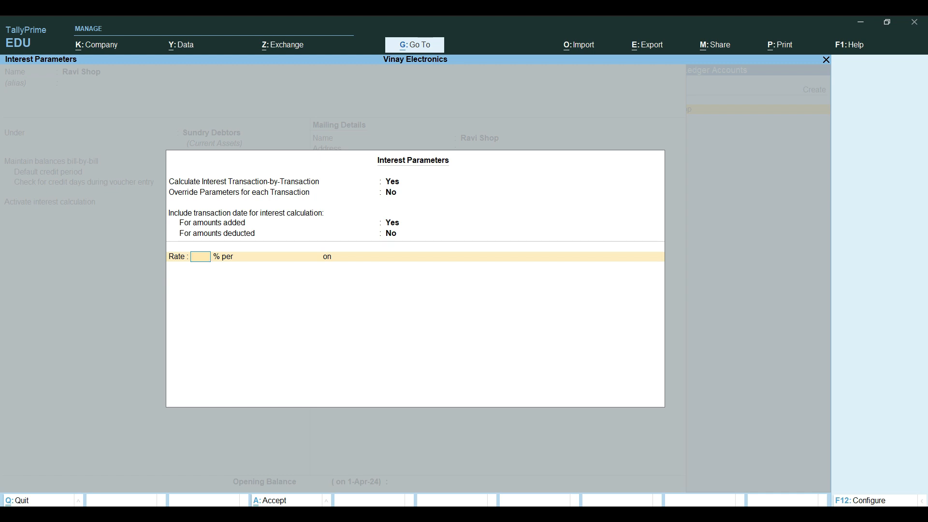
- Set the interest rate to 10% per 30-Day Month on Debit Balances Only
{"action": "type", "text": "10"}
{"action": "key", "text": "Return"}
{"action": "key", "text": "Return"}
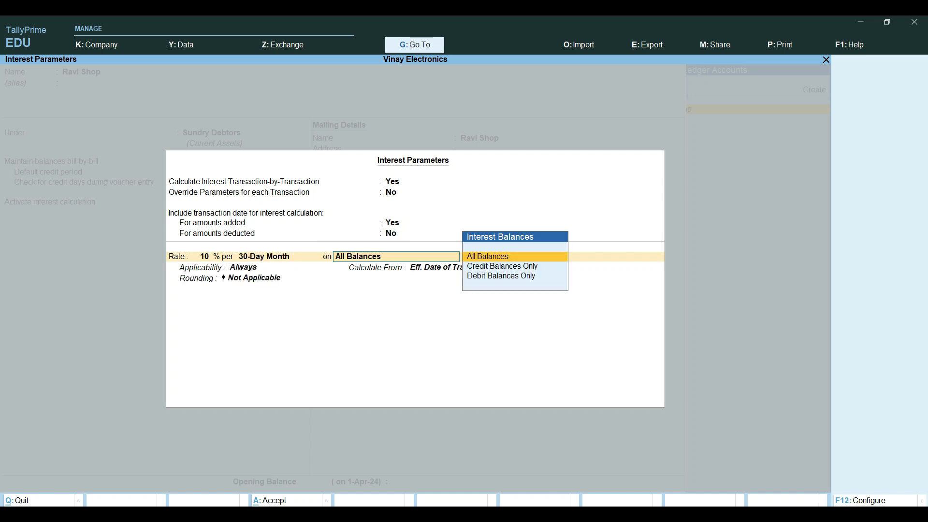
{"action": "key", "text": "Down"}
{"action": "key", "text": "Down"}
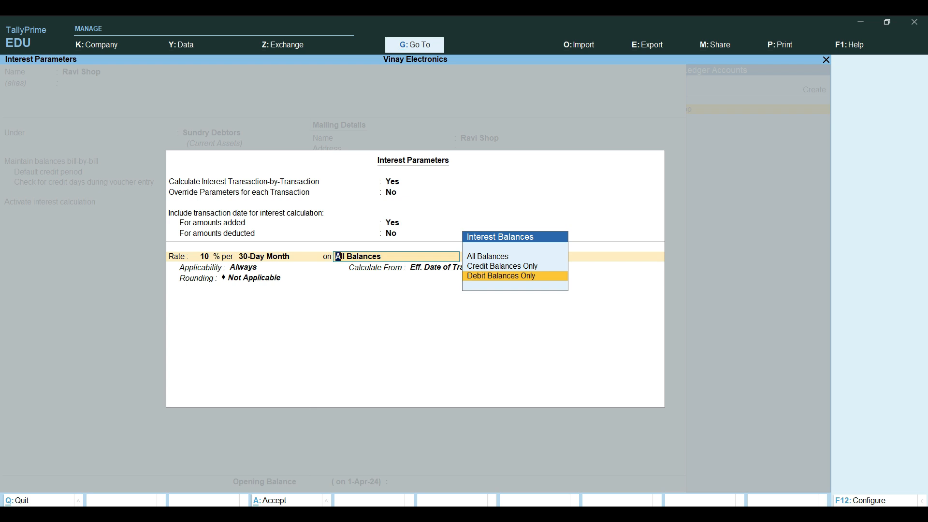
{"action": "key", "text": "Return"}
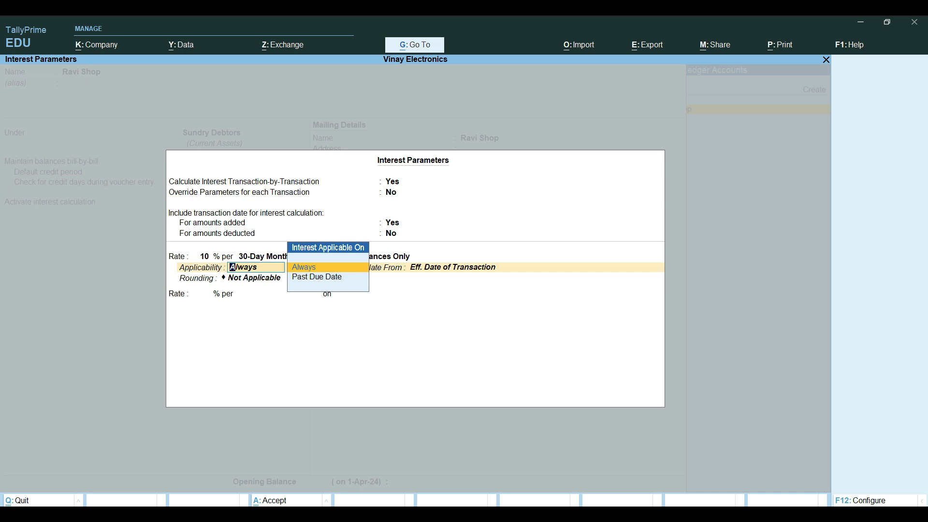
- Make interest applicable Past Due Date by 5 days, calculated from the Date of Applicability
{"action": "key", "text": "Down"}
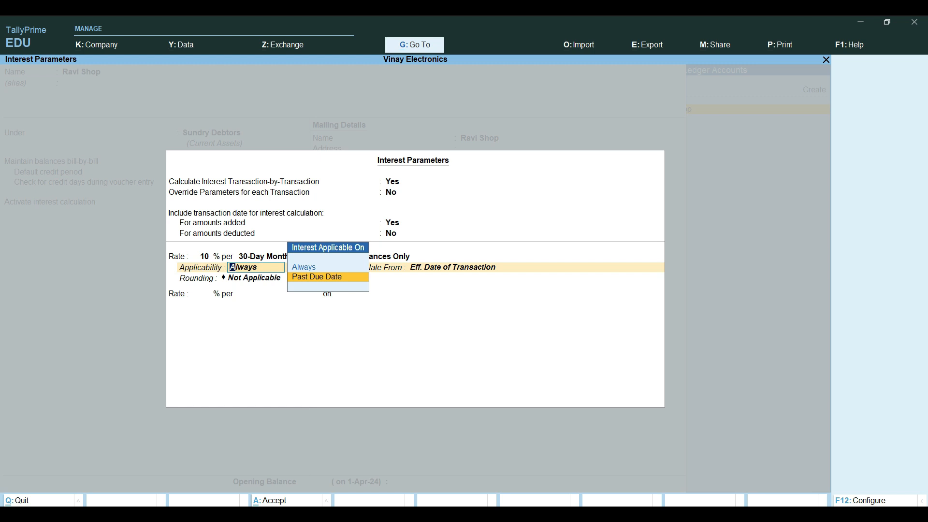
{"action": "key", "text": "Return"}
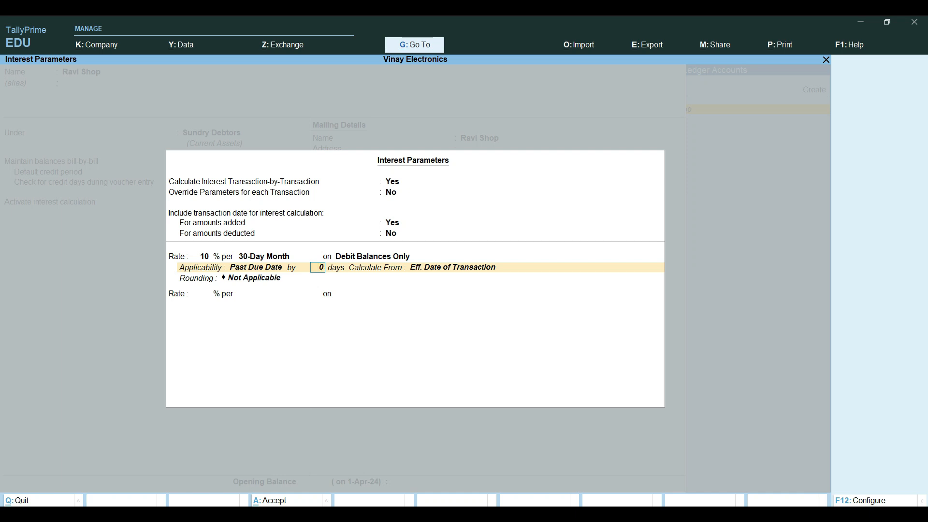
{"action": "type", "text": "5"}
{"action": "key", "text": "Return"}
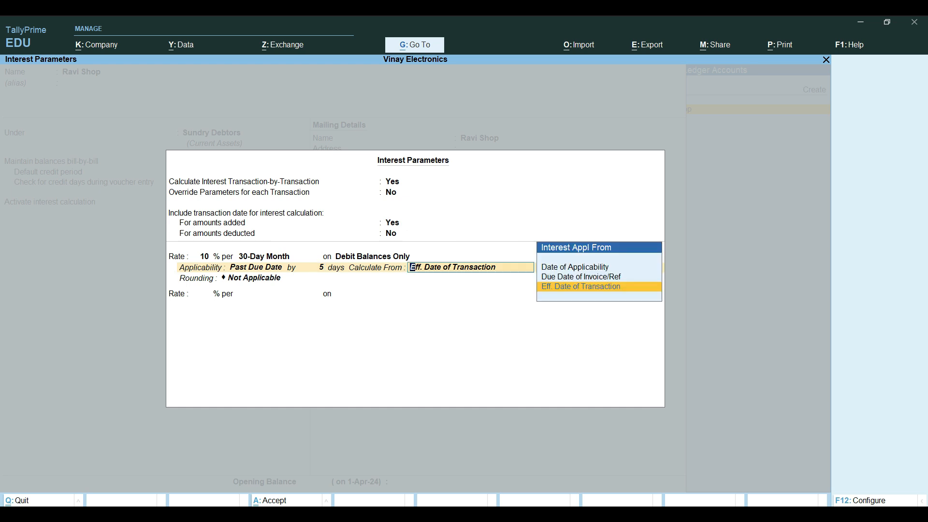
{"action": "key", "text": "Up"}
{"action": "key", "text": "Up"}
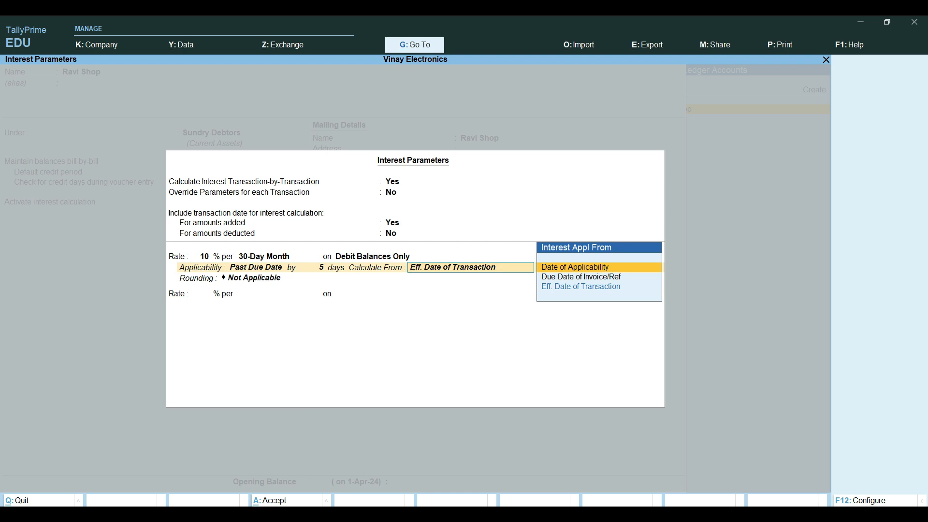
{"action": "key", "text": "Return"}
- Set the 10% interest rate to Normal Rounding with a limit of 1
{"action": "key", "text": "Down"}
{"action": "key", "text": "Down"}
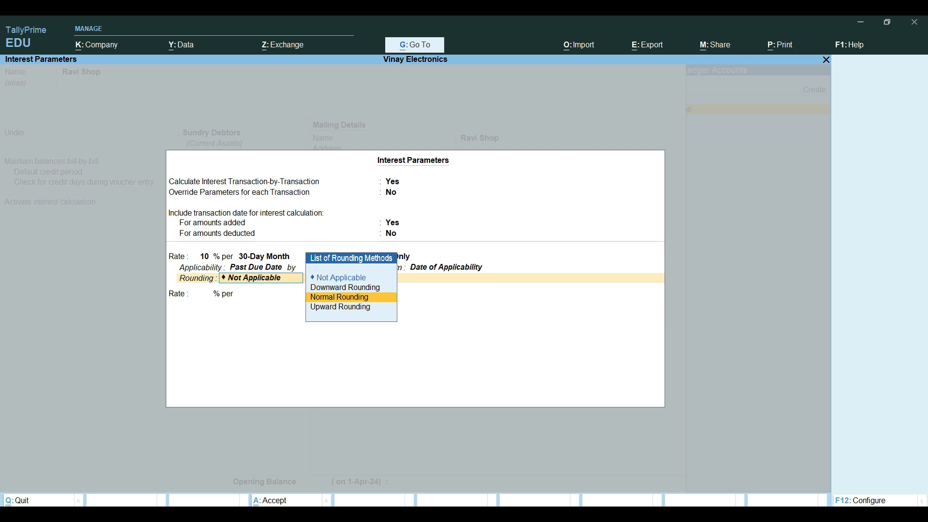
{"action": "key", "text": "Return"}
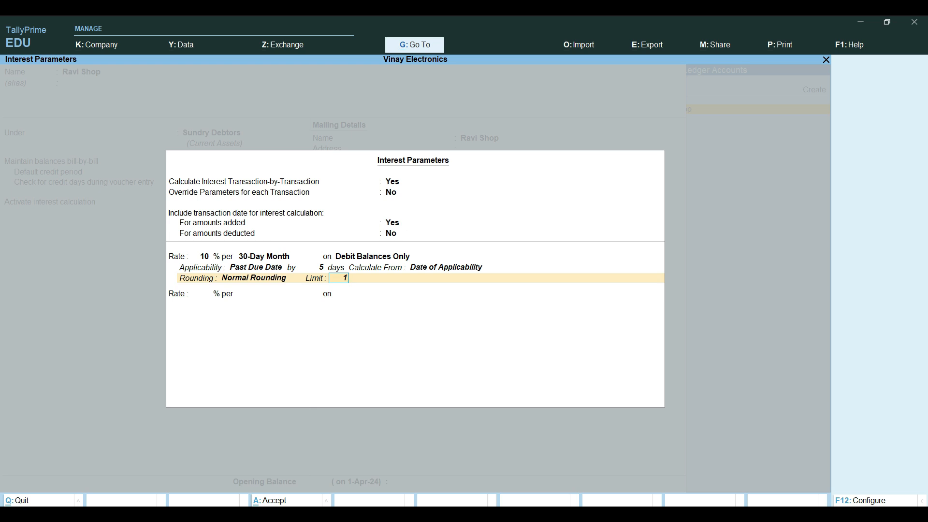
{"action": "key", "text": "Return"}
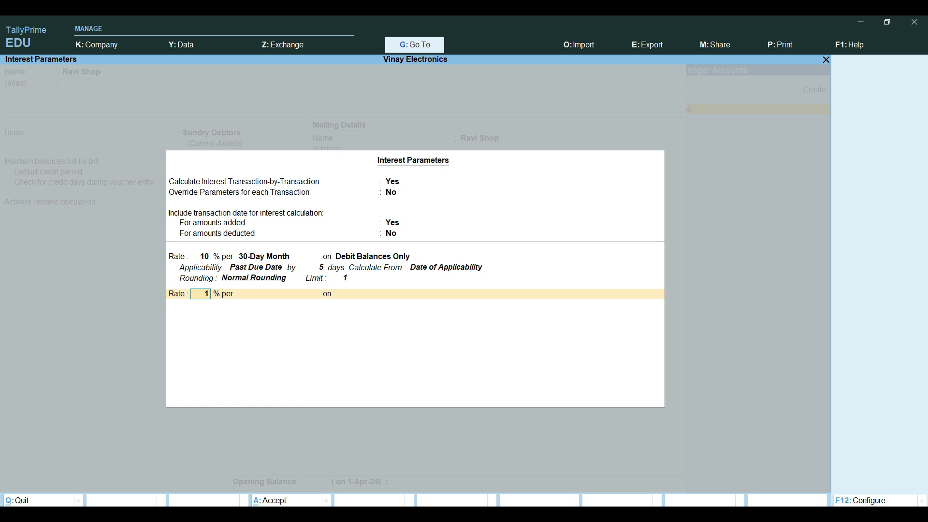
- Add a second interest rate of 1% per 30-Day Month on Debit Balances Only
{"action": "key", "text": "Return"}
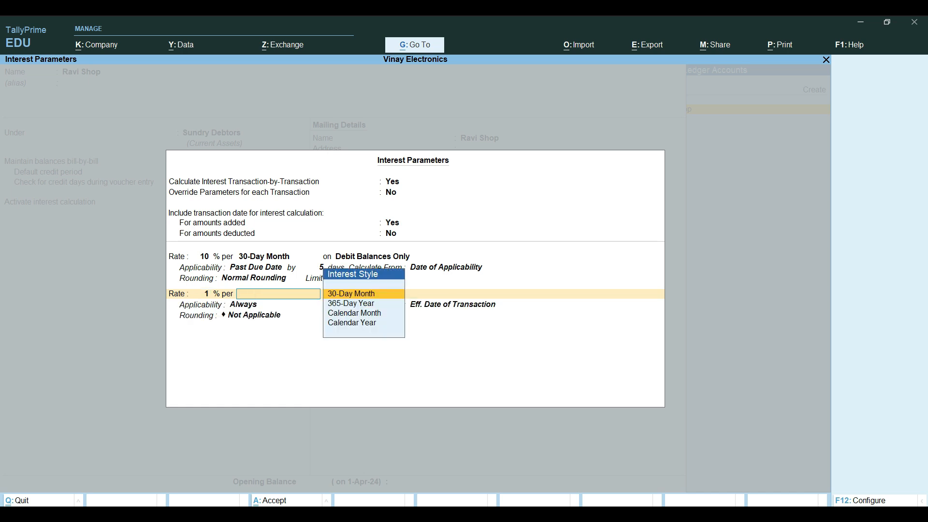
{"action": "key", "text": "Return"}
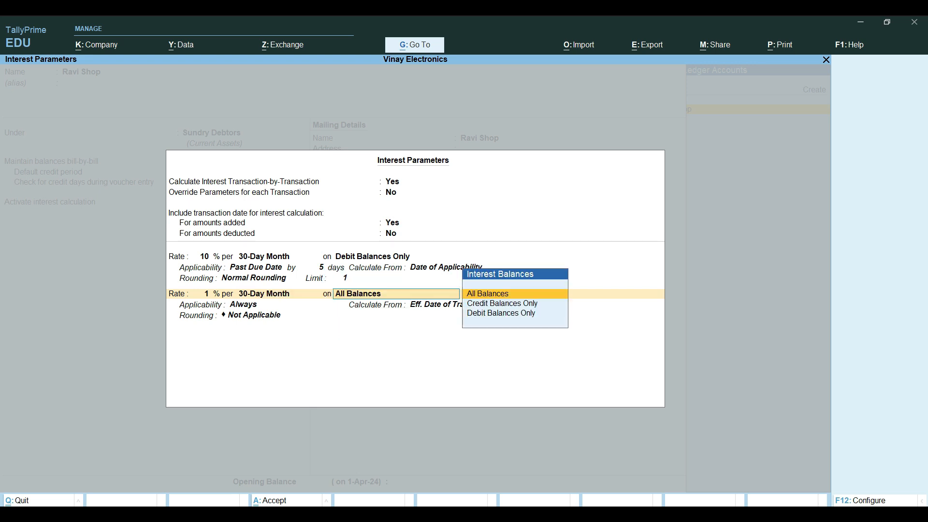
{"action": "key", "text": "Down"}
{"action": "key", "text": "Down"}
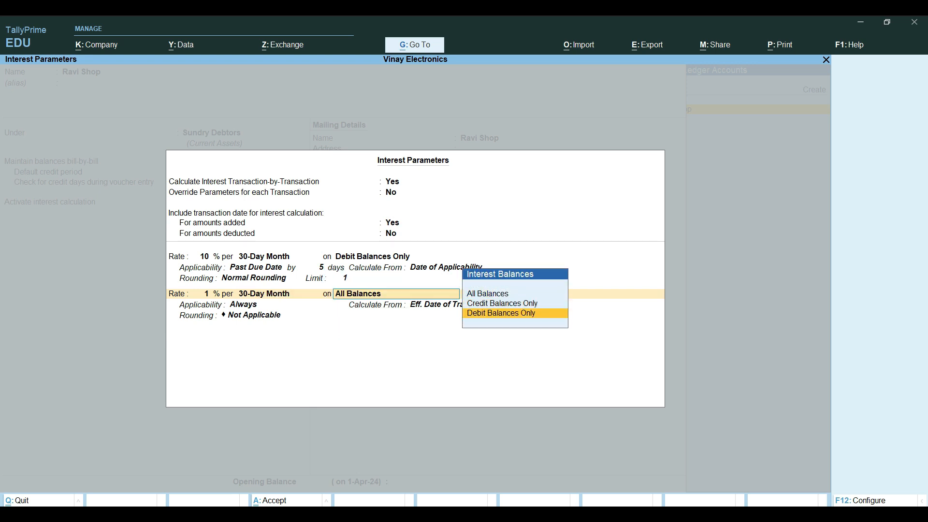
{"action": "key", "text": "Return"}
- Make the 1% rate applicable Past Due Date by 30 days, calculated from the Date of Applicability
{"action": "key", "text": "Down"}
{"action": "key", "text": "Return"}
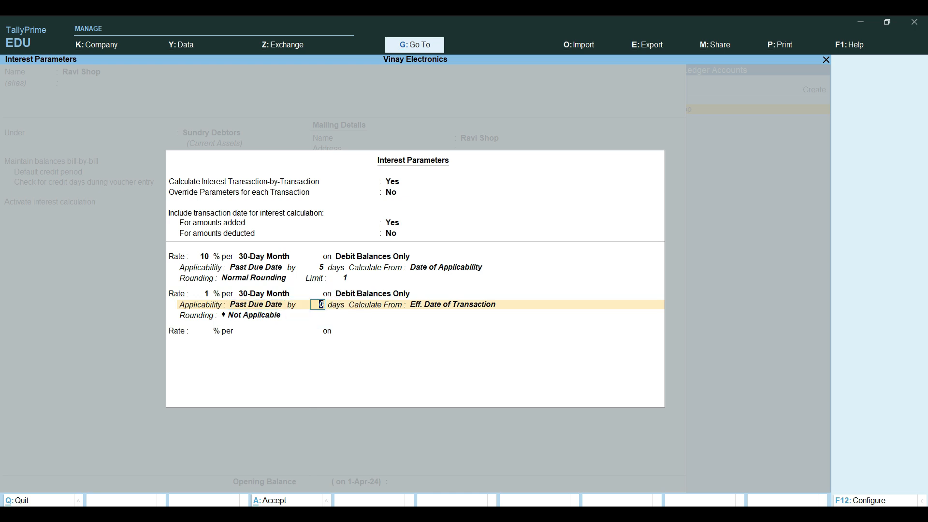
{"action": "type", "text": "30"}
{"action": "key", "text": "Return"}
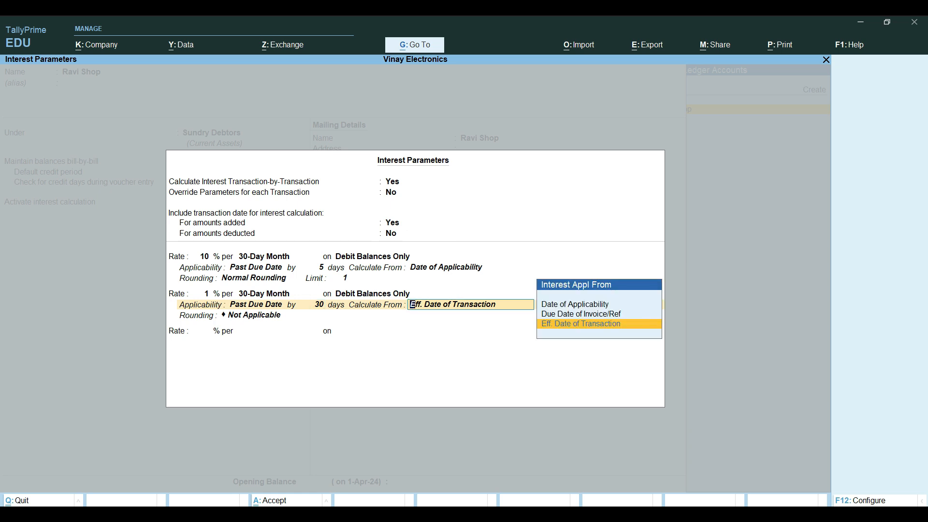
{"action": "key", "text": "Up"}
{"action": "key", "text": "Up"}
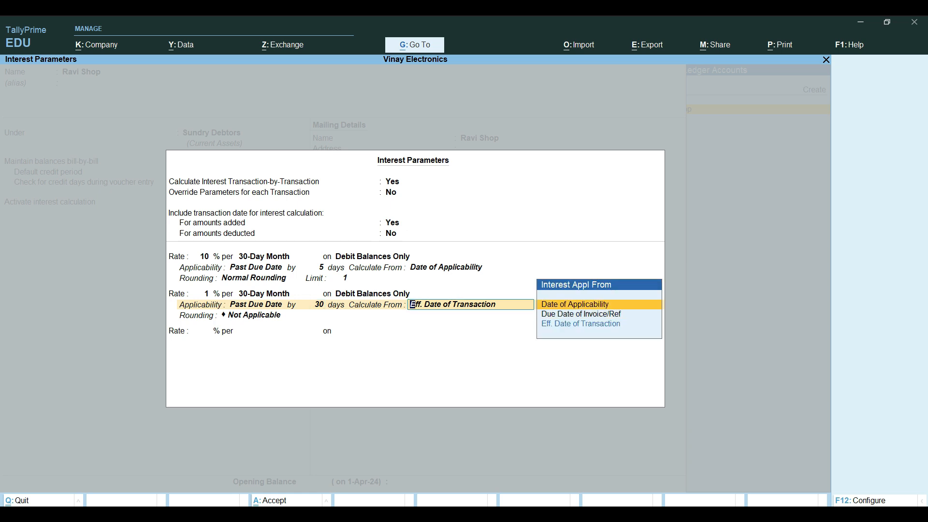
{"action": "key", "text": "Return"}
- Set the 1% interest rate to Normal Rounding with a limit of 1
{"action": "key", "text": "Down"}
{"action": "key", "text": "Down"}
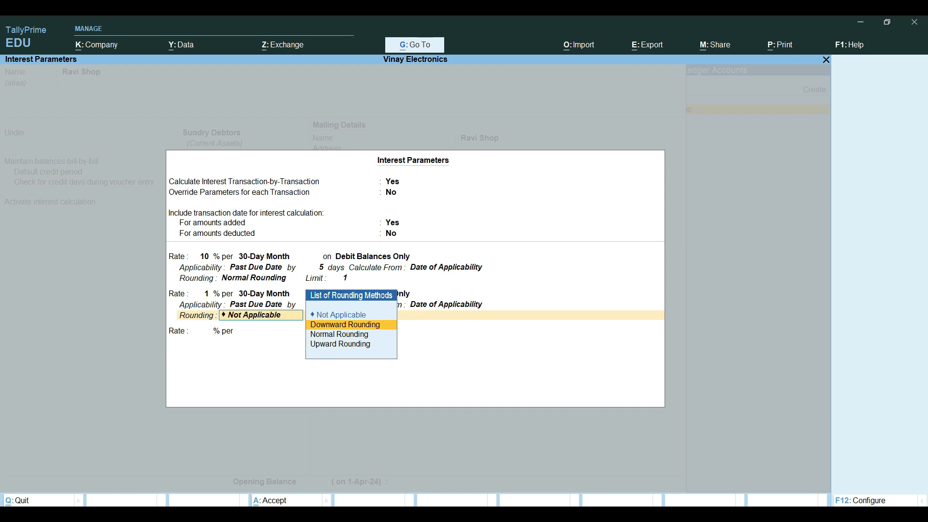
{"action": "key", "text": "Return"}
{"action": "type", "text": "1"}
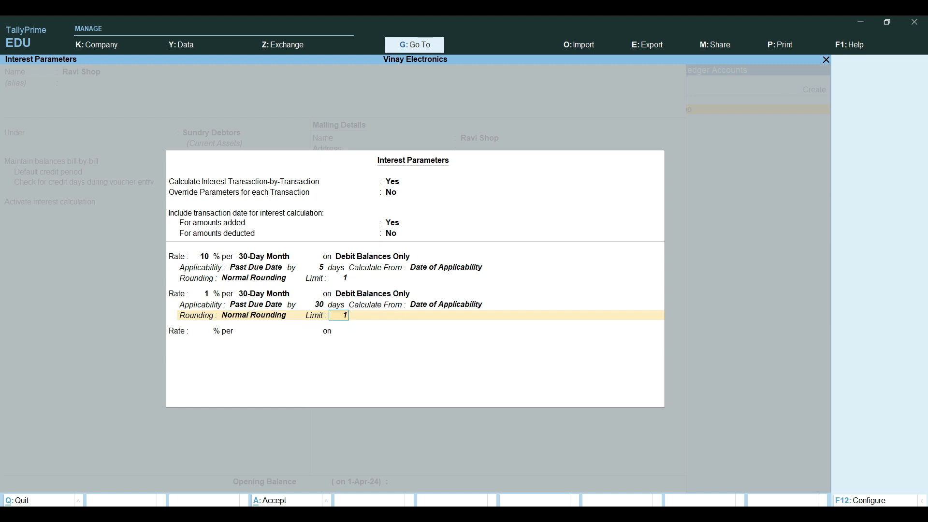
{"action": "key", "text": "Return"}
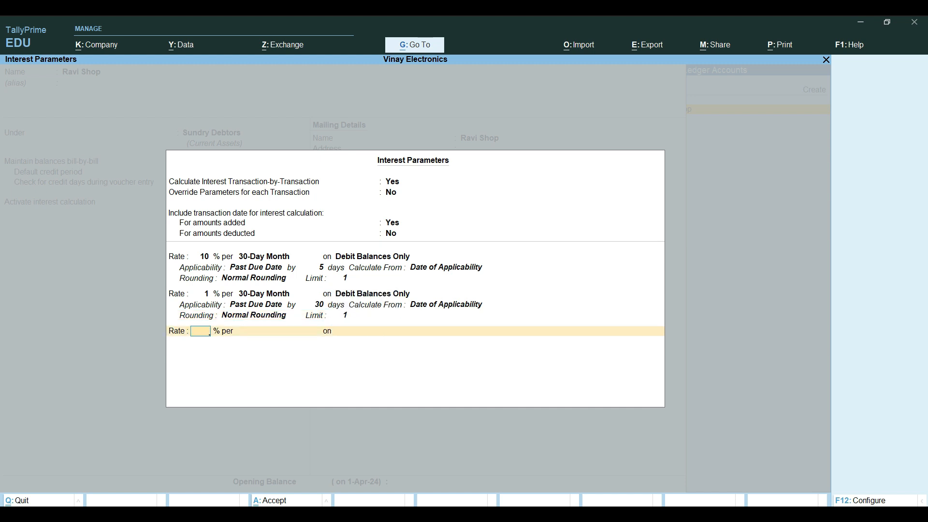
- Accept the interest parameters and save the Ravi Shop ledger, leaving its mailing, banking and tax details as they are
{"action": "key", "text": "Return"}
{"action": "key", "text": "Return"}
{"action": "key", "text": "Return"}
{"action": "key", "text": "Return"}
{"action": "key", "text": "Return"}
{"action": "key", "text": "Return"}
{"action": "key", "text": "Return"}
{"action": "key", "text": "Return"}
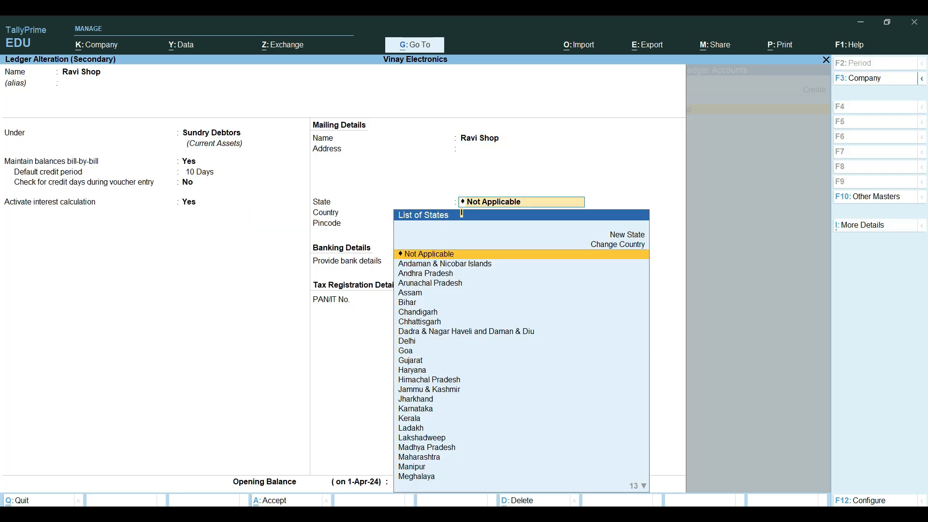
{"action": "key", "text": "Return"}
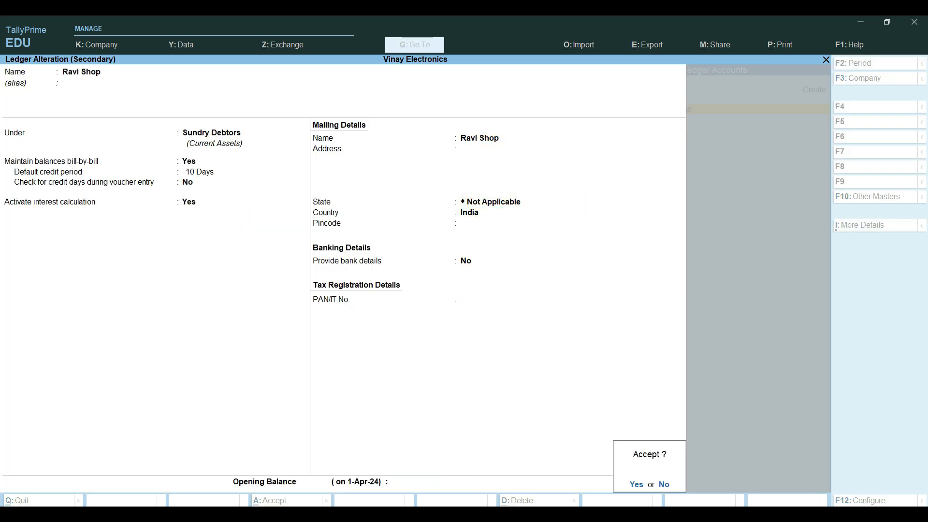
{"action": "key", "text": "Return"}
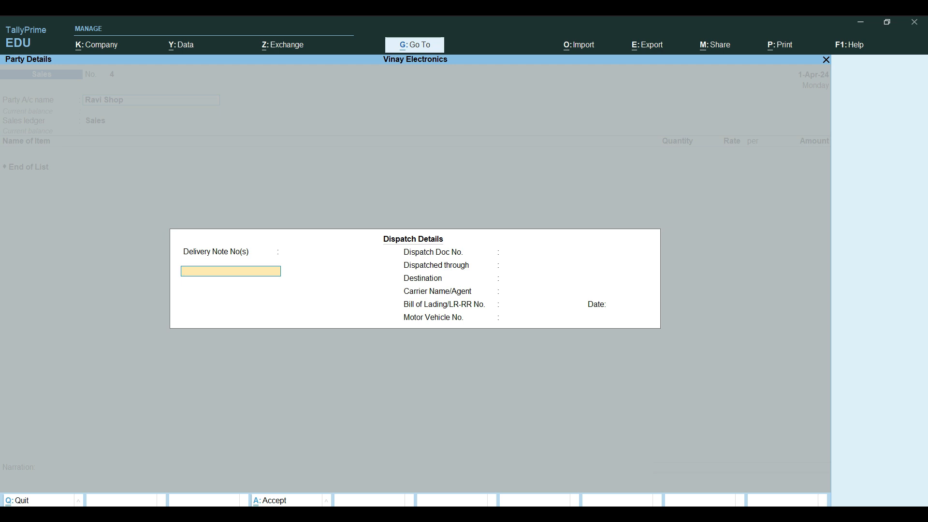
- Leave the dispatch details blank, accept the party details and use Sales as the sales ledger
{"action": "key", "text": "Return"}
{"action": "key", "text": "Return"}
{"action": "key", "text": "Return"}
{"action": "key", "text": "Return"}
{"action": "key", "text": "Return"}
{"action": "key", "text": "Return"}
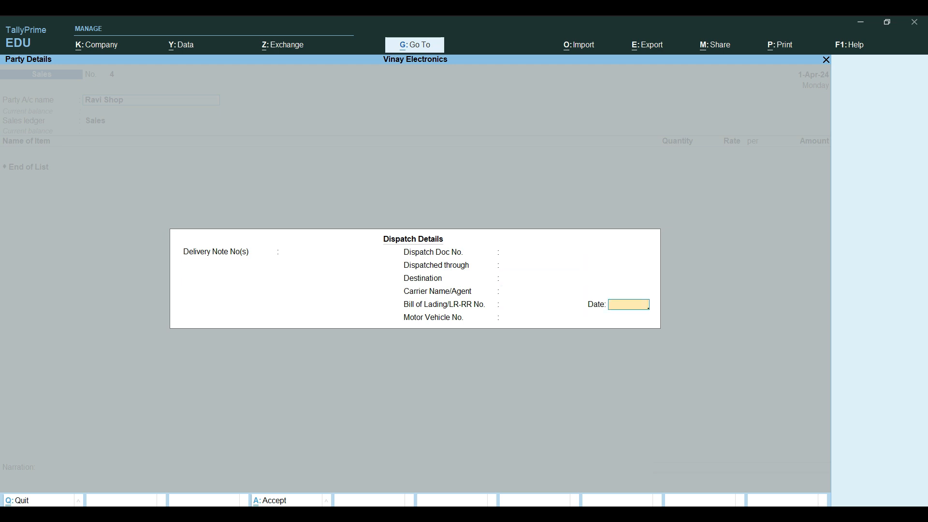
{"action": "key", "text": "Return"}
{"action": "key", "text": "Return"}
{"action": "key", "text": "Return"}
{"action": "key", "text": "Return"}
{"action": "key", "text": "Return"}
{"action": "key", "text": "Return"}
{"action": "key", "text": "Return"}
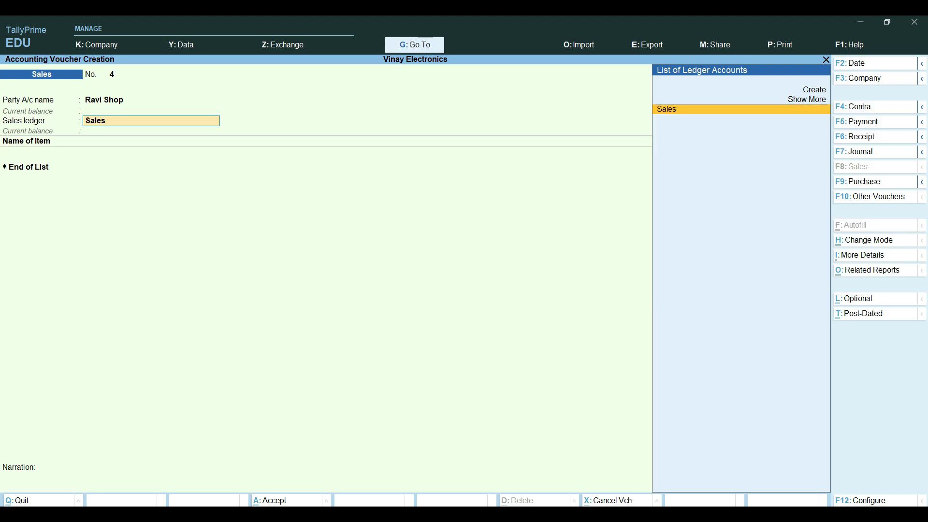
{"action": "key", "text": "Return"}
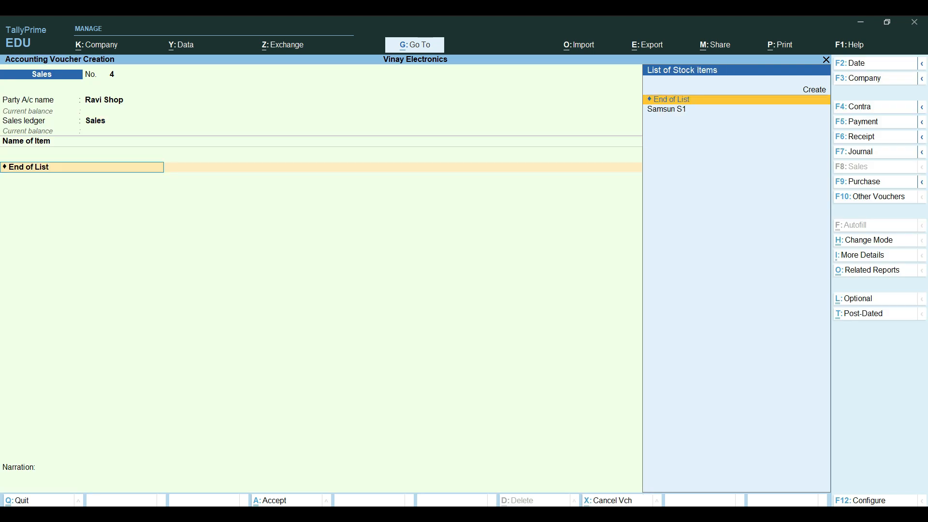
- Add 10 Pcs of Samsun S1 at a rate of 10,000 per piece and finish the item list
{"action": "key", "text": "Down"}
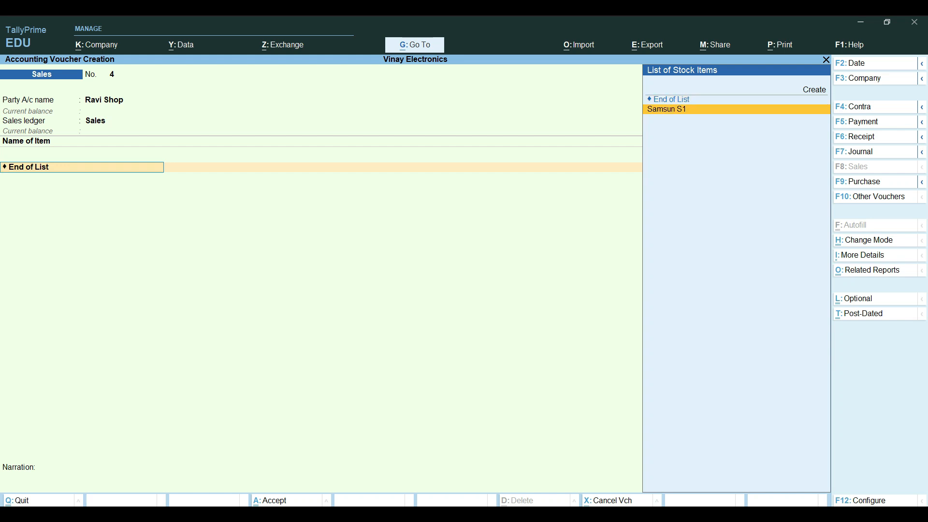
{"action": "key", "text": "Return"}
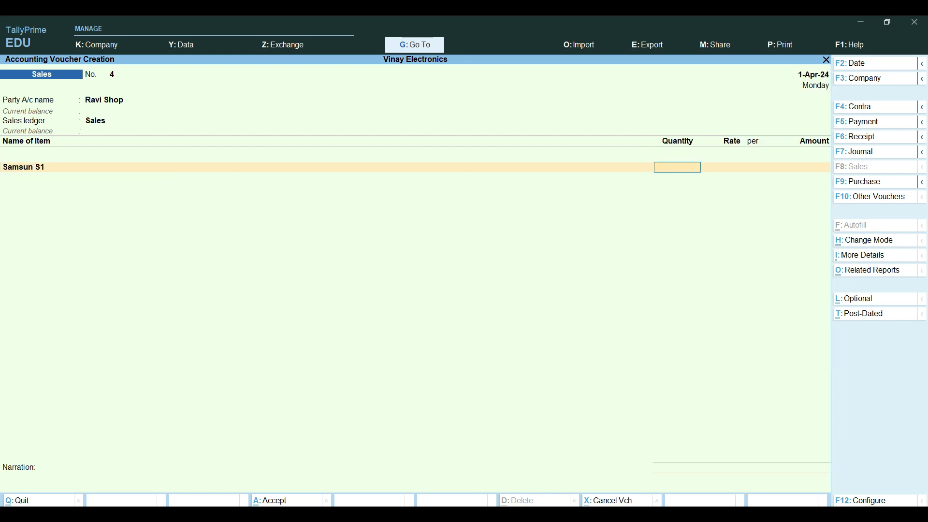
{"action": "type", "text": "10"}
{"action": "key", "text": "Return"}
{"action": "key", "text": "Return"}
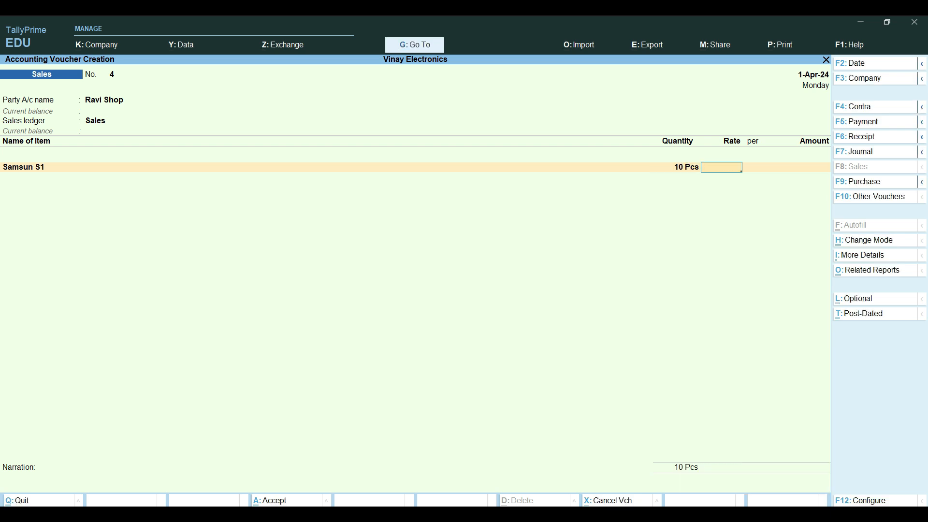
{"action": "type", "text": "10000"}
{"action": "key", "text": "Return"}
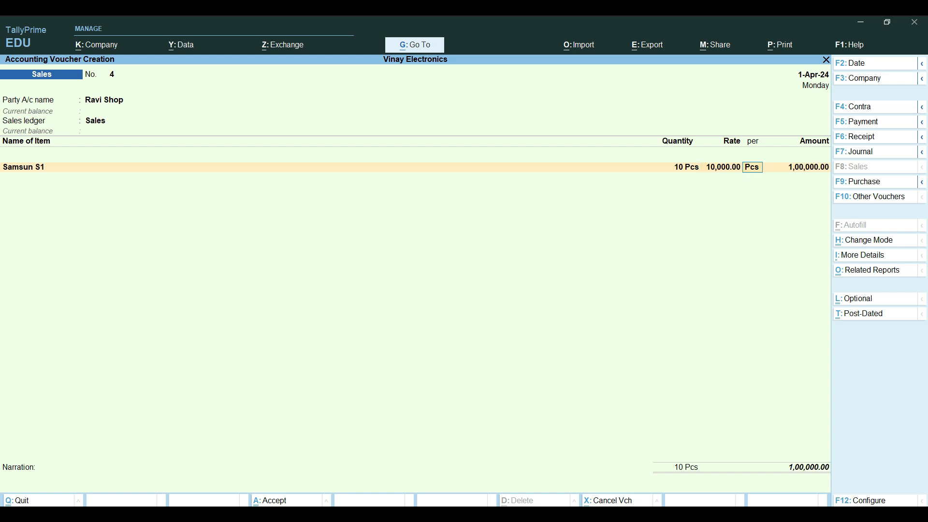
{"action": "key", "text": "Return"}
{"action": "key", "text": "Return"}
{"action": "key", "text": "Return"}
{"action": "key", "text": "Return"}
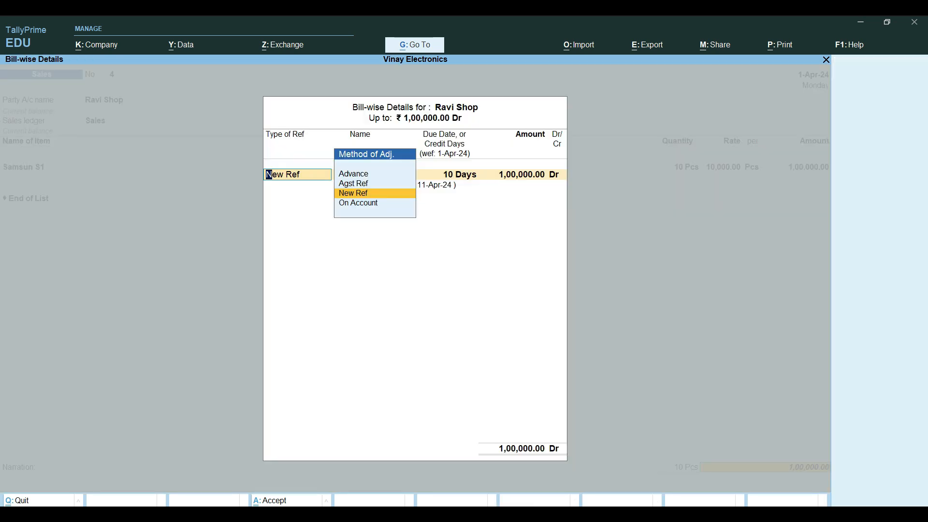
- Record the bill for Ravi Shop as a New Ref named Supply Stock with the default credit period of 10 Days
{"action": "key", "text": "Return"}
{"action": "type", "text": "S"}
{"action": "type", "text": "up"}
{"action": "type", "text": "ply"}
{"action": "key", "text": "BackSpace"}
{"action": "key", "text": "BackSpace"}
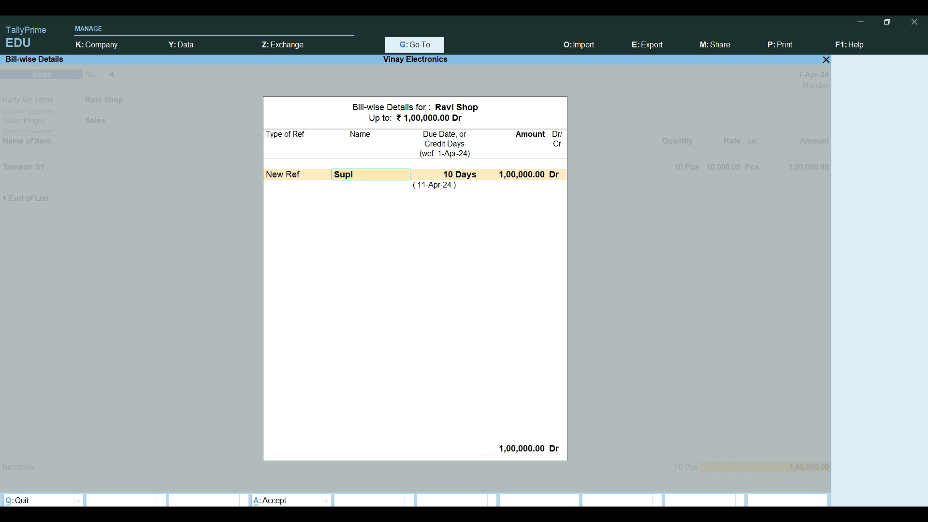
{"action": "type", "text": "ply Stock"}
{"action": "key", "text": "Return"}
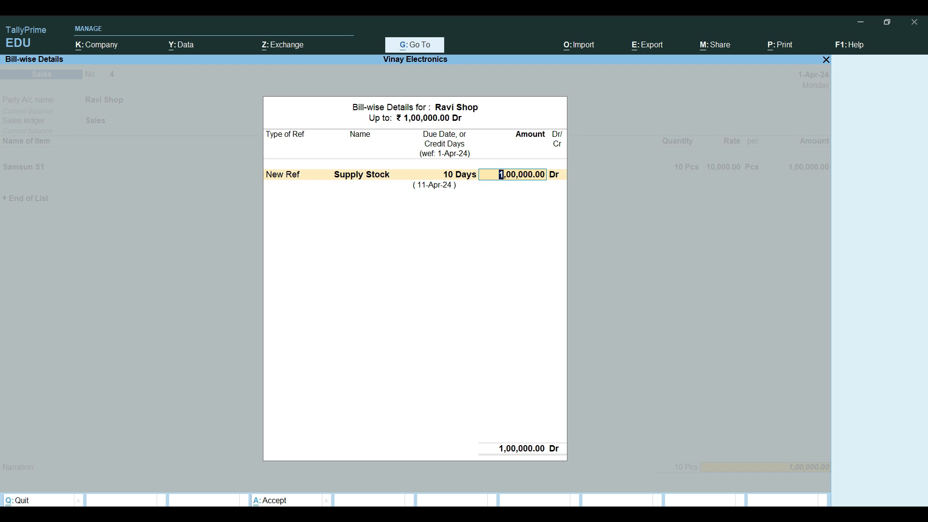
- Allocate the full invoice amount to the Supply Stock bill and save the sales voucher
{"action": "key", "text": "Return"}
{"action": "key", "text": "Return"}
{"action": "key", "text": "Return"}
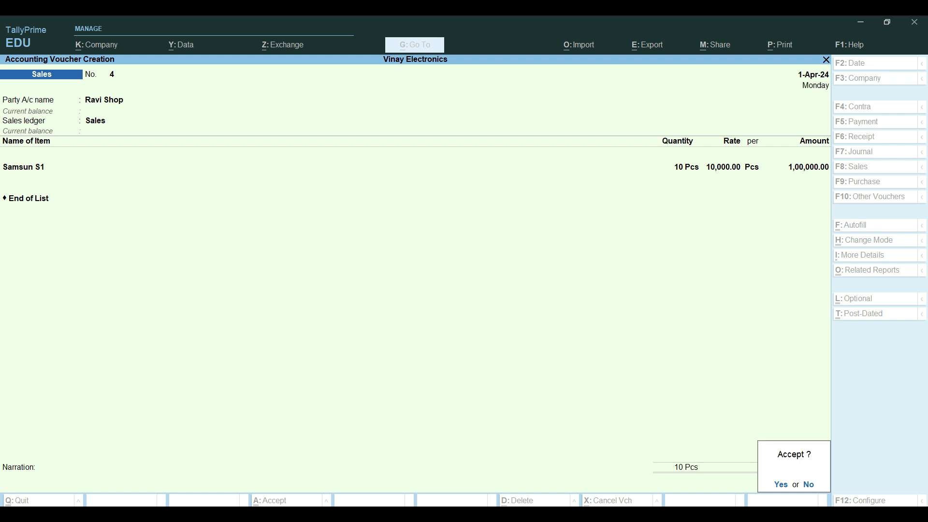
{"action": "key", "text": "Return"}
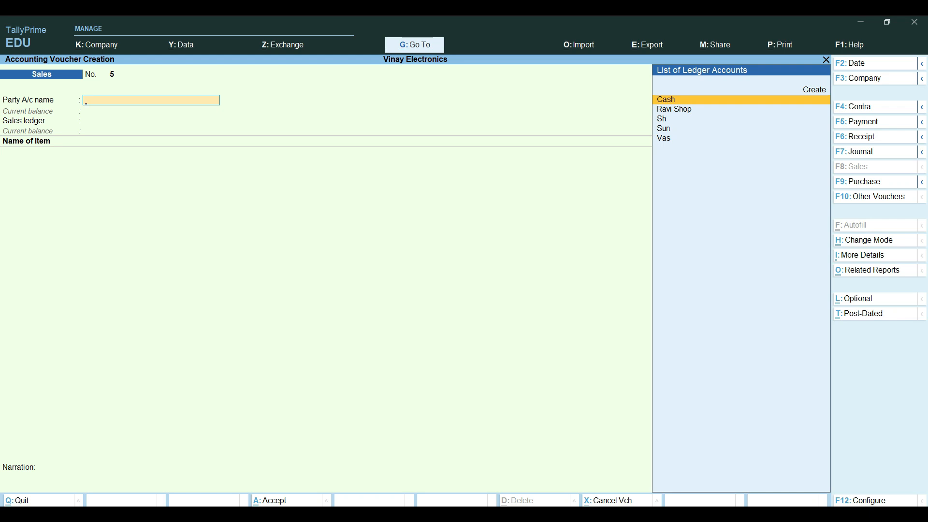
- Open the Ledger Interest Calculation report for Ravi Shop
{"action": "key", "text": "alt+g"}
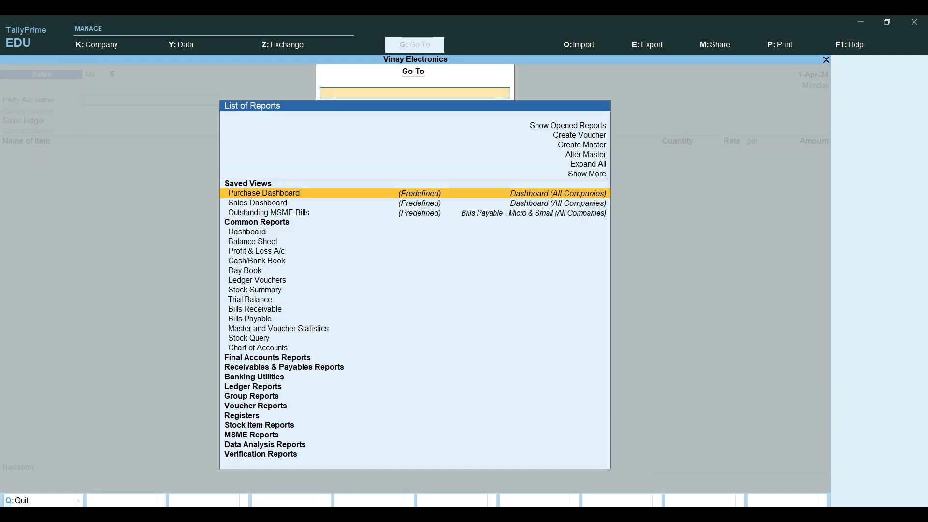
{"action": "type", "text": "In"}
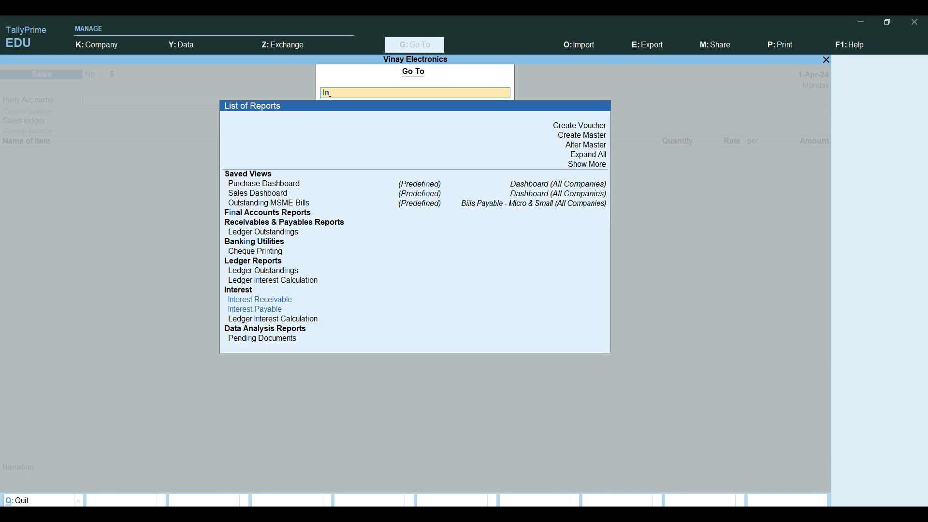
{"action": "key", "text": "Return"}
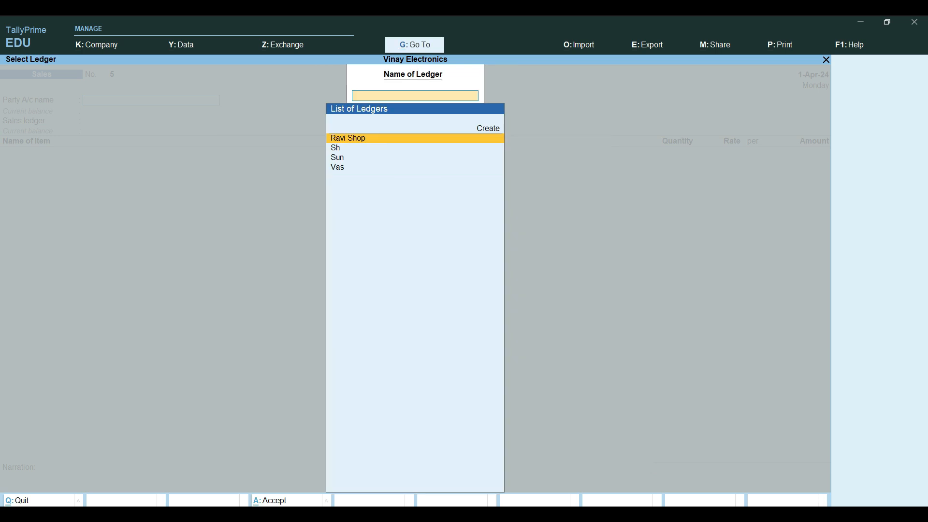
{"action": "key", "text": "Return"}
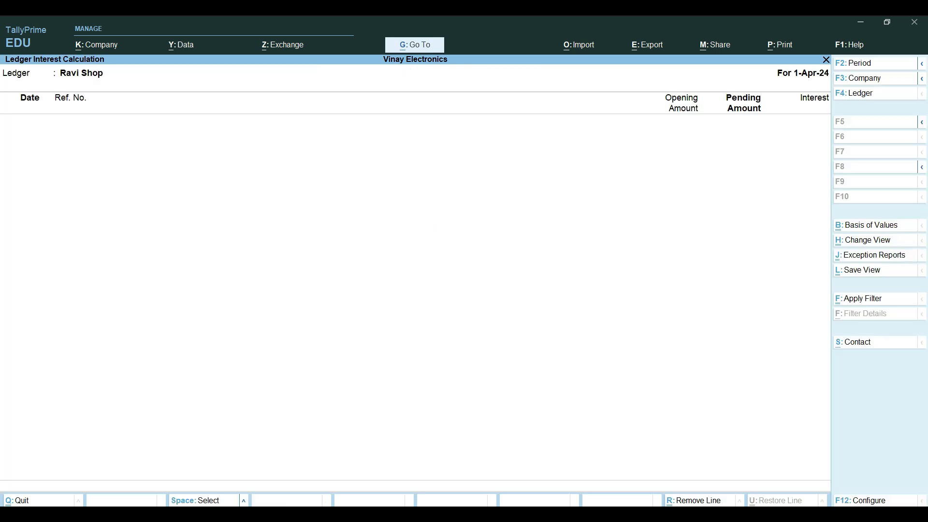
- Set the report period from 1-4-2024 to 1-7-24 and show the detailed interest breakdown of the Supply Stock bill
{"action": "key", "text": "F2"}
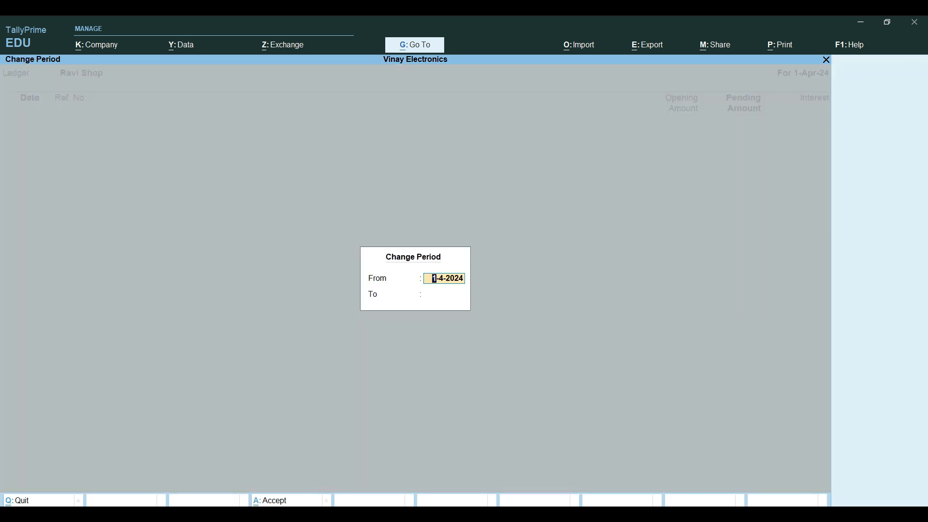
{"action": "key", "text": "Return"}
{"action": "type", "text": "1-7-24"}
{"action": "key", "text": "Return"}
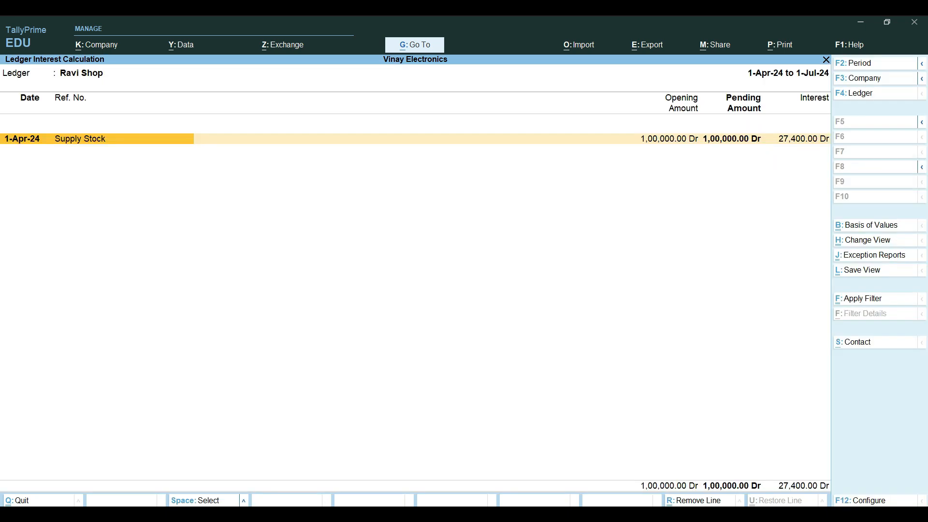
{"action": "key", "text": "alt+f5"}
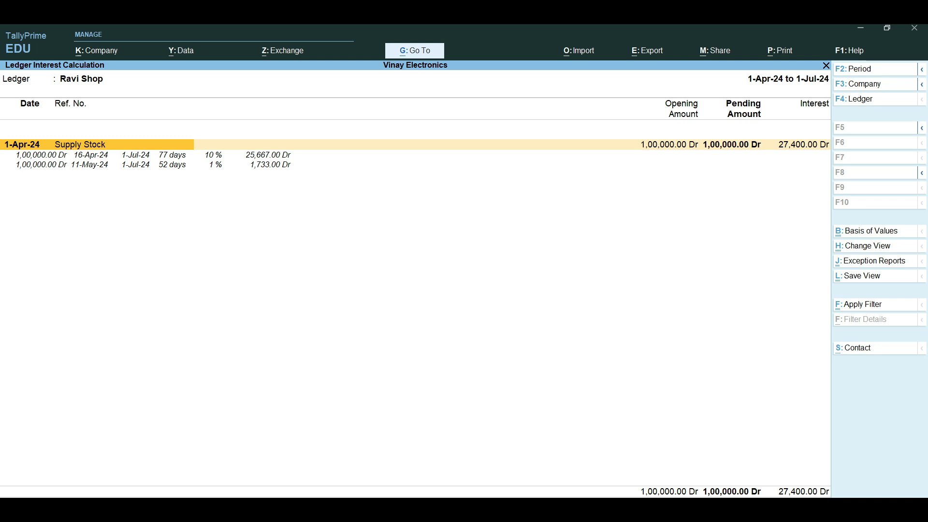
- Close the interest report and start a new Debit Note voucher
{"action": "key", "text": "Escape"}
{"action": "key", "text": "Escape"}
{"action": "key", "text": "Escape"}
{"action": "key", "text": "Escape"}
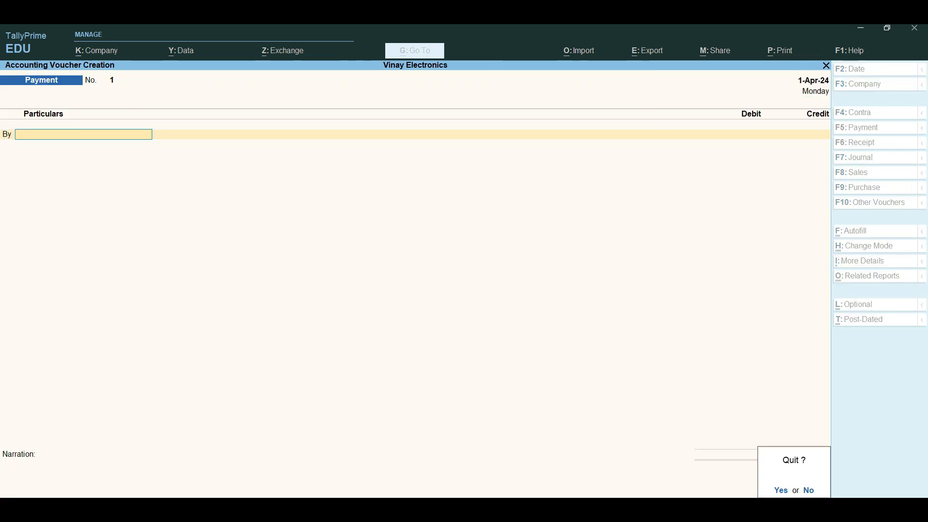
{"action": "key", "text": "y"}
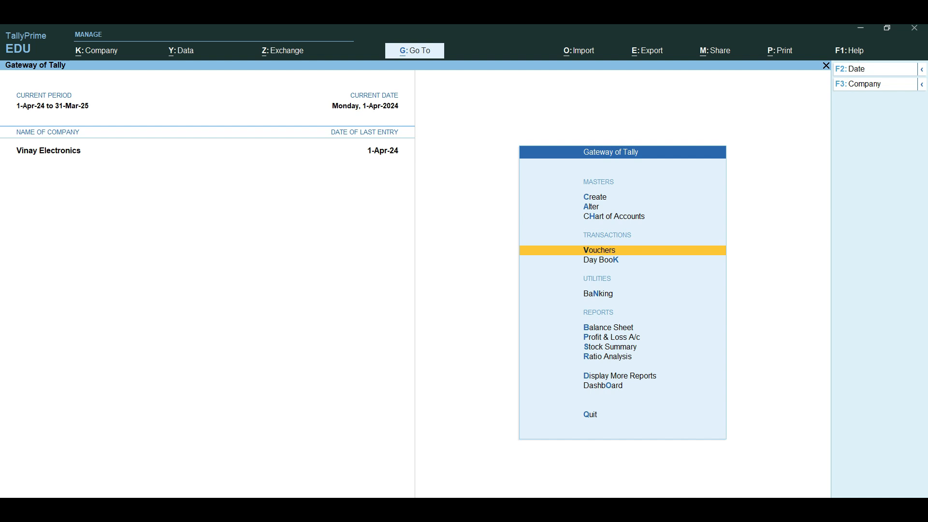
{"action": "key", "text": "Return"}
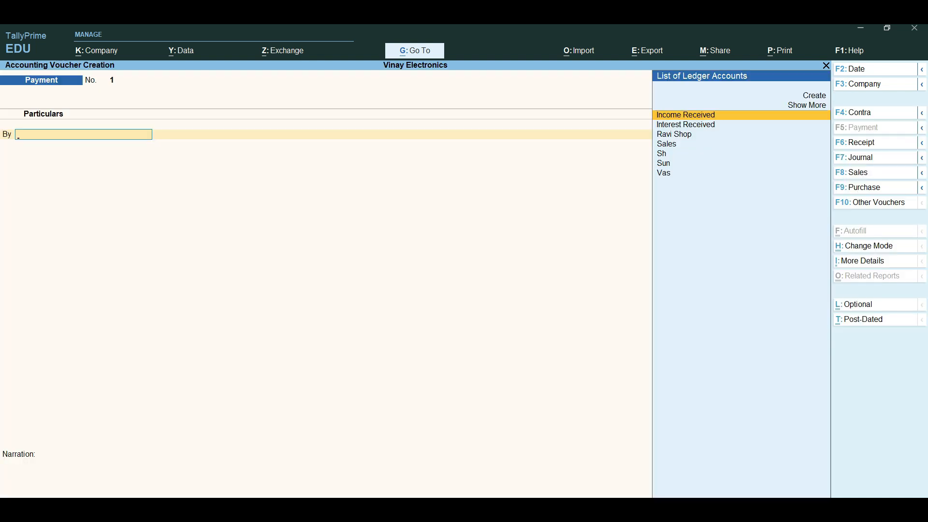
{"action": "key", "text": "F10"}
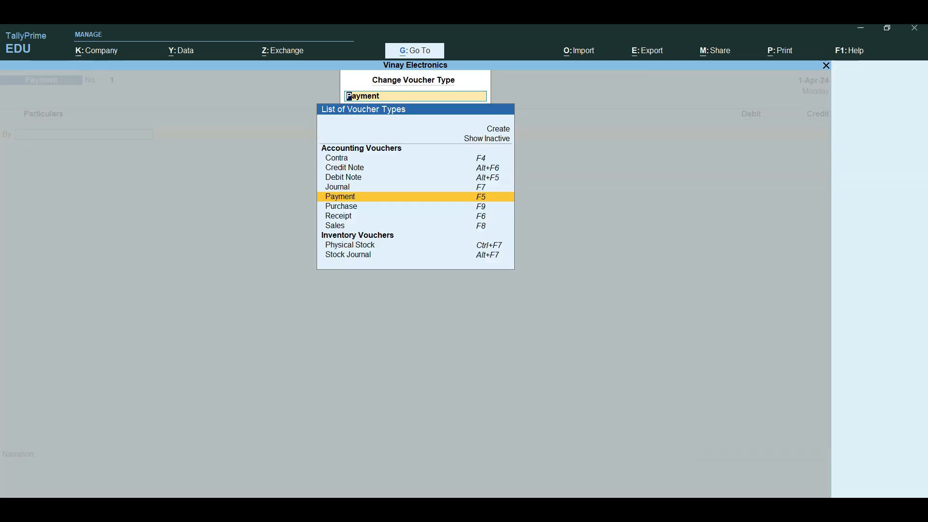
{"action": "key", "text": "alt+F5"}
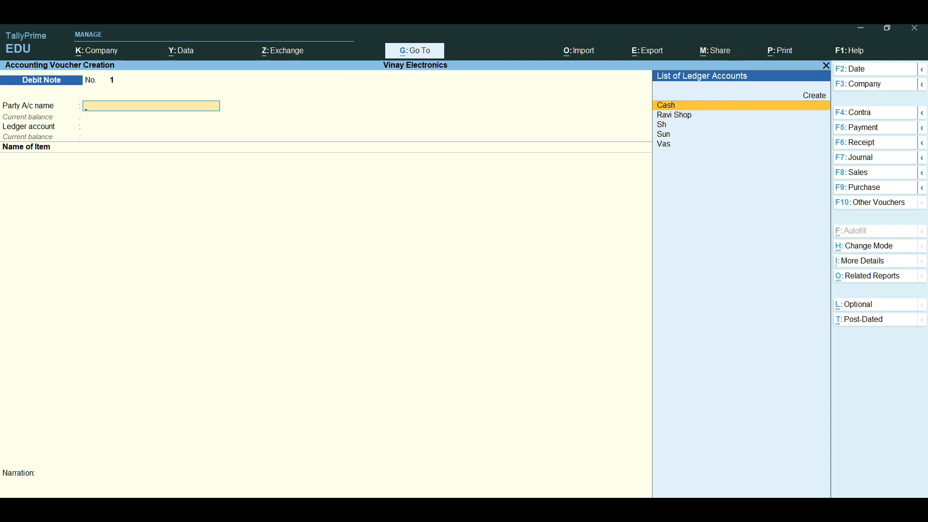
- Change the debit note's mode to Use for Interest Accounting, with amounts treated as Compound Interest set to No
{"action": "key", "text": "ctrl"}
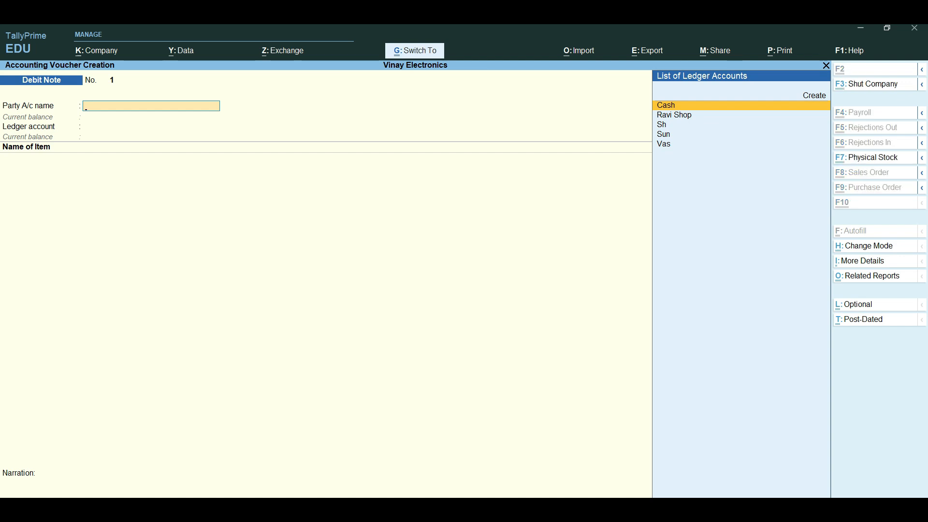
{"action": "key", "text": "ctrl+h"}
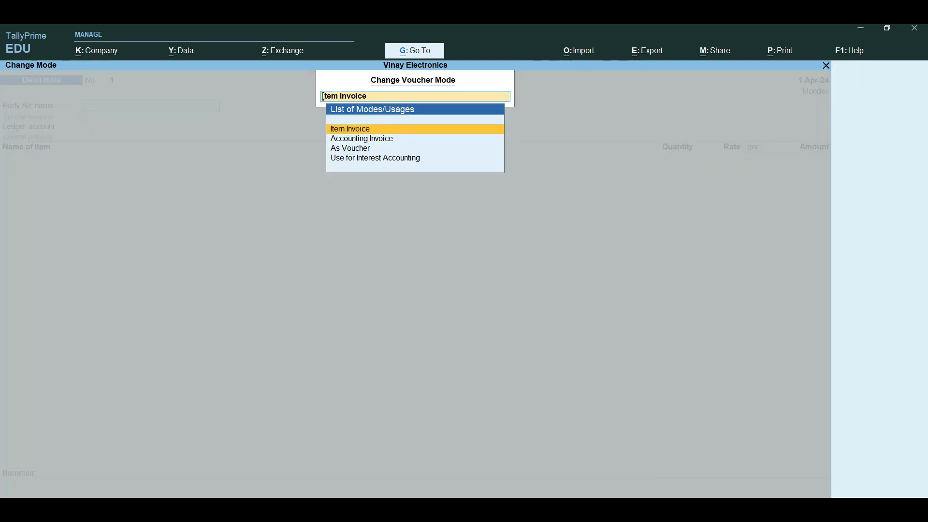
{"action": "key", "text": "Down"}
{"action": "key", "text": "Down"}
{"action": "key", "text": "Down"}
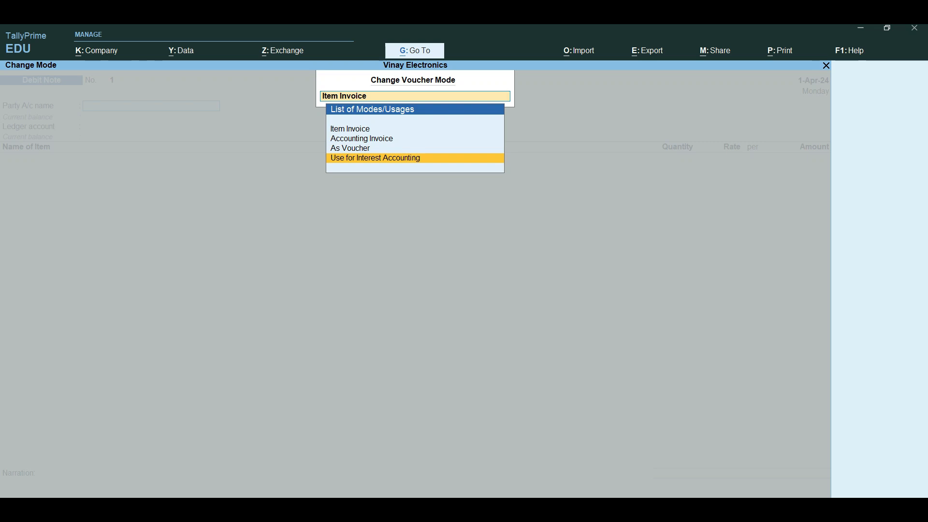
{"action": "key", "text": "Return"}
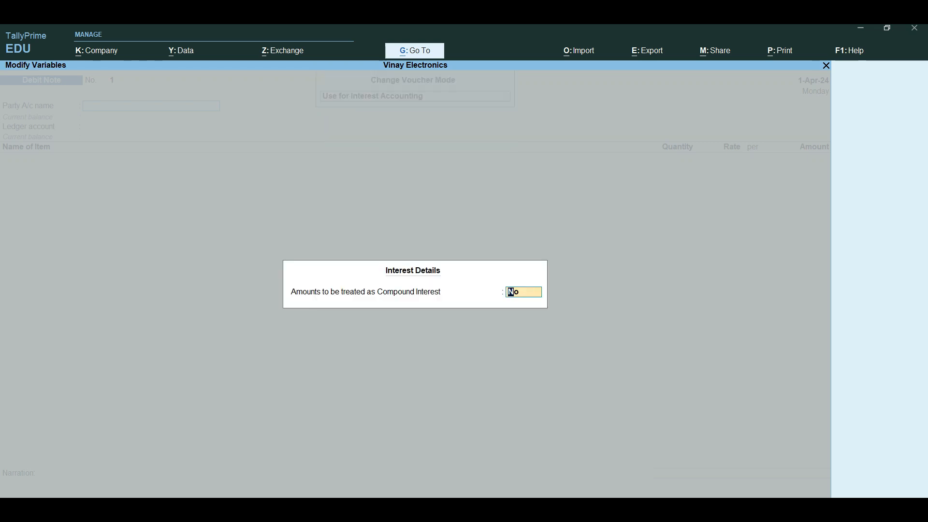
{"action": "key", "text": "Return"}
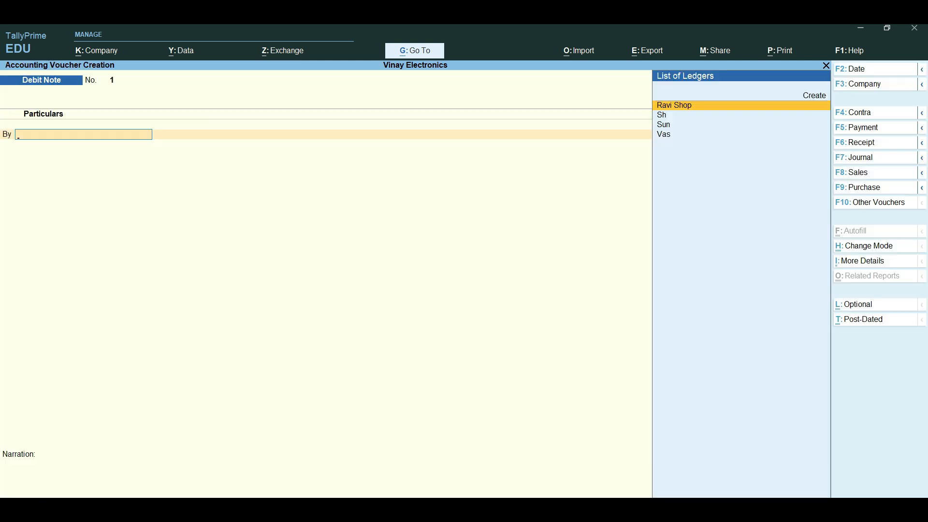
- Set the debit note's voucher date to 1-07-24
{"action": "key", "text": "F2"}
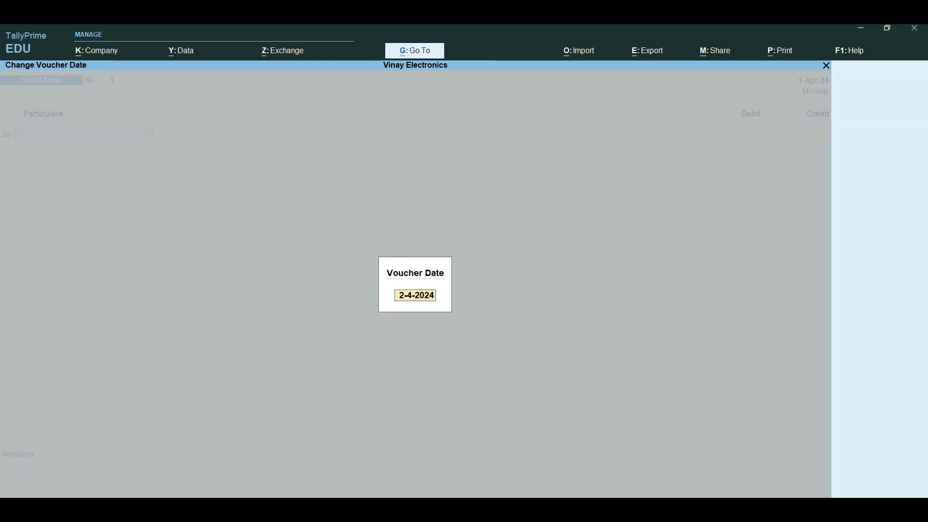
{"action": "type", "text": "1"}
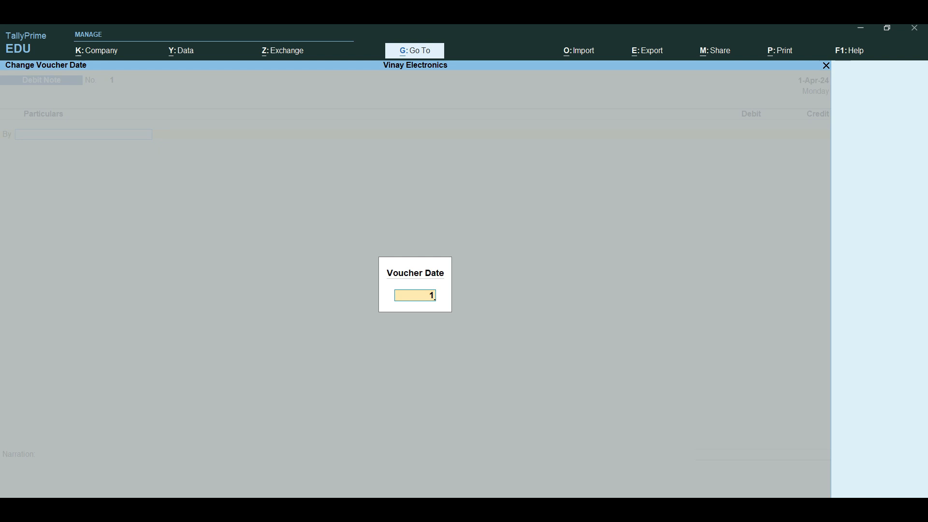
{"action": "type", "text": "-07-24"}
{"action": "key", "text": "Return"}
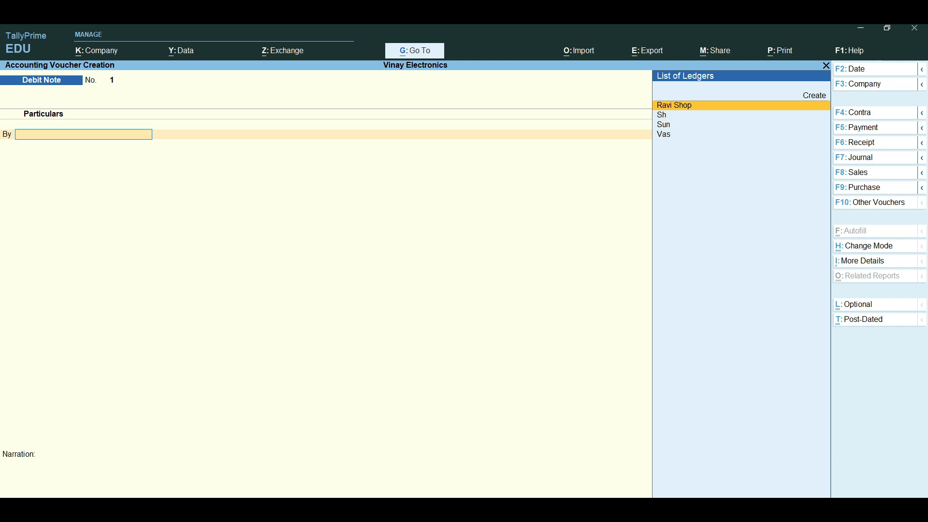
- Debit Ravi Shop with the interest on the Supply Stock bill, leaving the dispatch and original invoice details blank
{"action": "key", "text": "Return"}
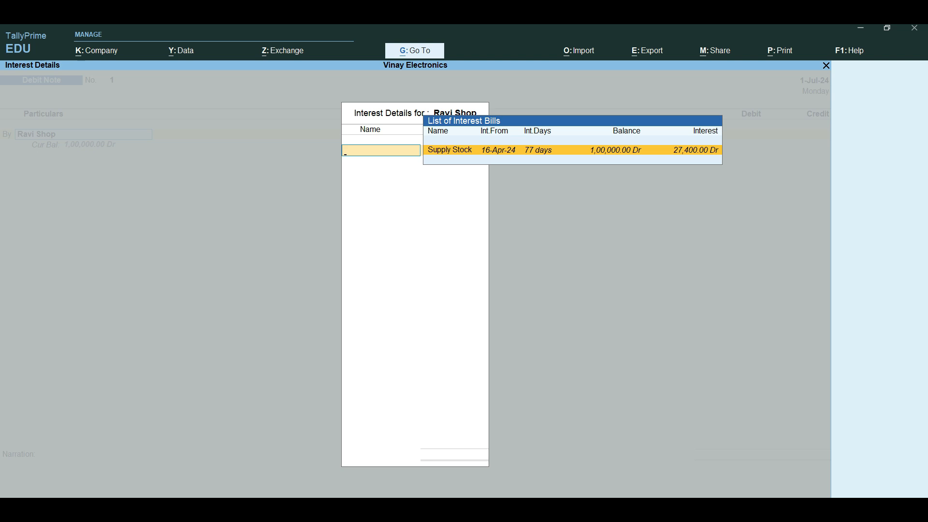
{"action": "key", "text": "Return"}
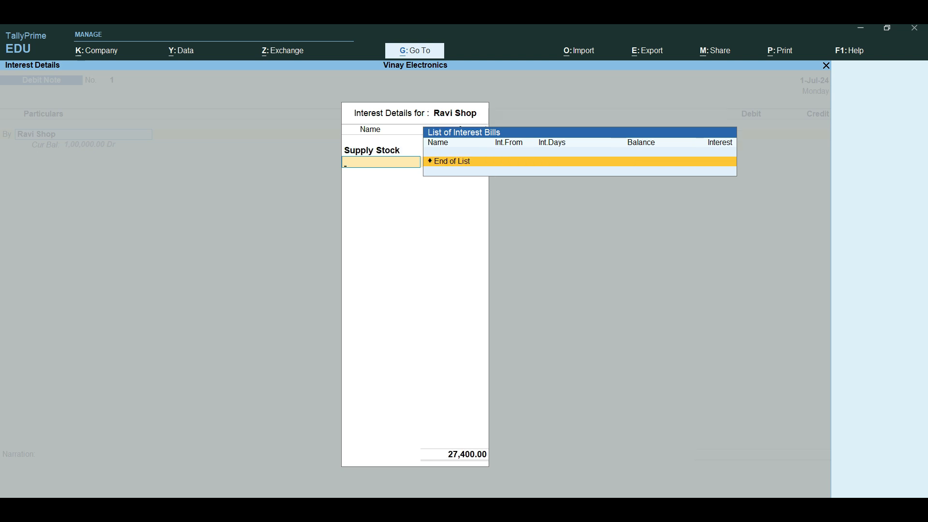
{"action": "key", "text": "Return"}
{"action": "key", "text": "Return"}
{"action": "key", "text": "Return"}
{"action": "key", "text": "Return"}
{"action": "key", "text": "Return"}
{"action": "key", "text": "Return"}
{"action": "key", "text": "Return"}
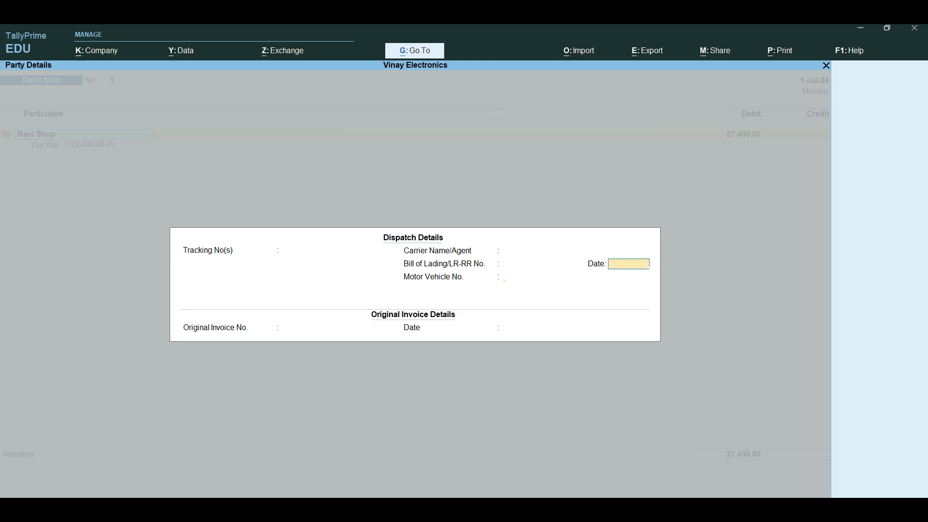
{"action": "key", "text": "Return"}
{"action": "key", "text": "Return"}
{"action": "key", "text": "Return"}
{"action": "key", "text": "Return"}
{"action": "key", "text": "Return"}
{"action": "key", "text": "Return"}
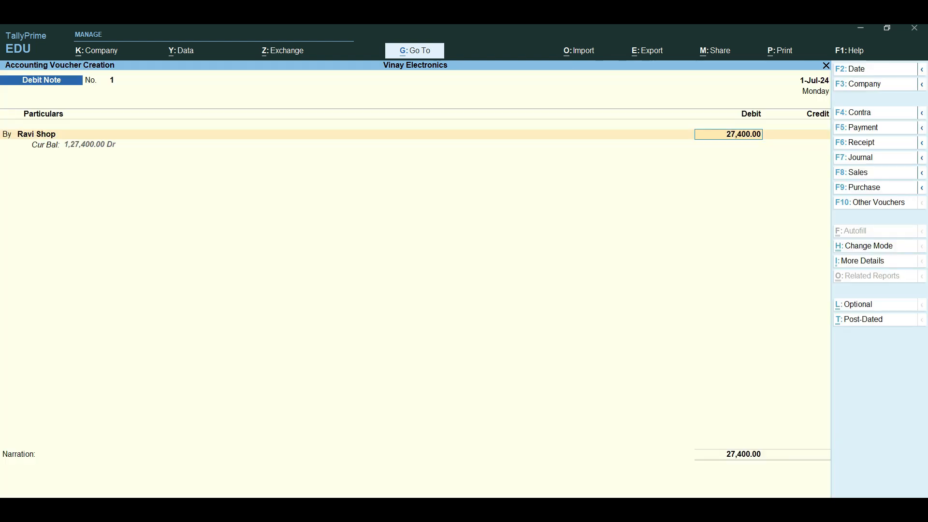
- Record the full interest amount for Ravi Shop as a New Ref bill named Interest Amount
{"action": "key", "text": "Return"}
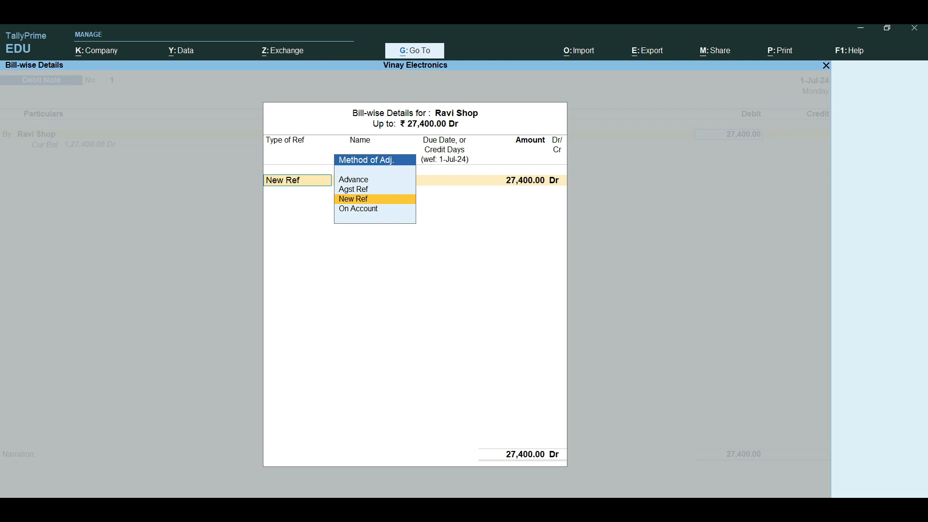
{"action": "key", "text": "Return"}
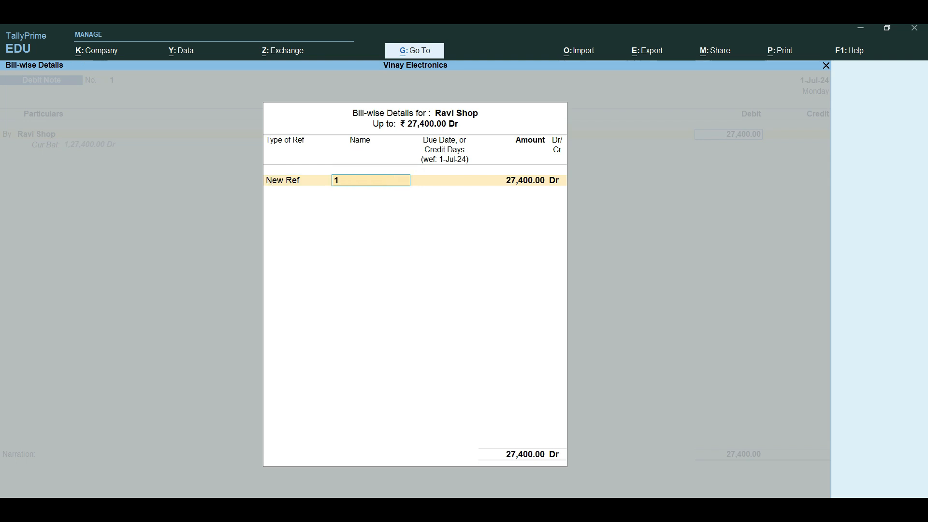
{"action": "type", "text": "Interest Amount"}
{"action": "key", "text": "Return"}
{"action": "key", "text": "Return"}
{"action": "key", "text": "Return"}
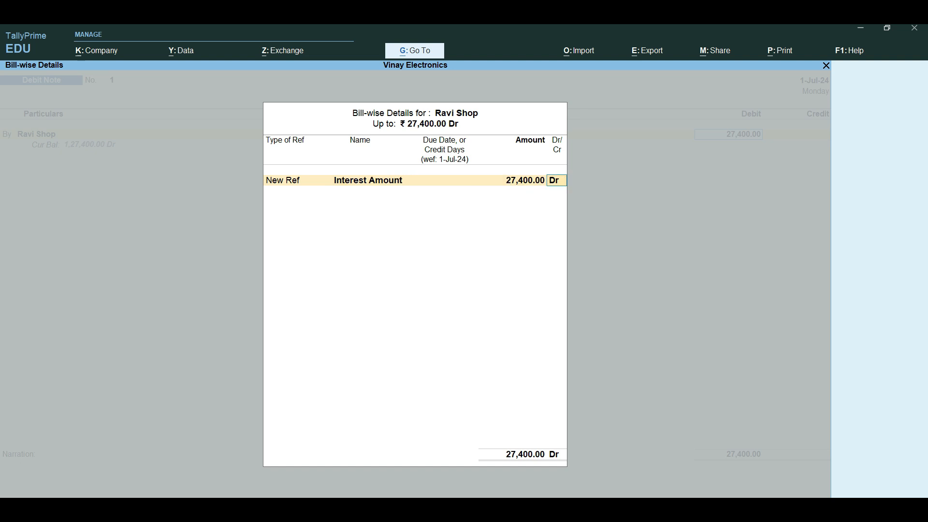
{"action": "key", "text": "Return"}
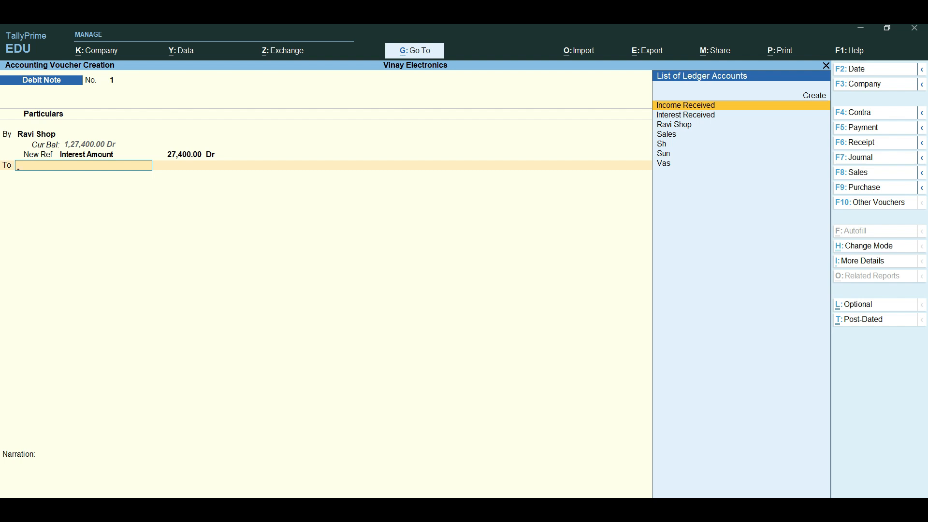
- Credit the full interest amount to the Income Received ledger and save the debit note
{"action": "key", "text": "Return"}
{"action": "key", "text": "Return"}
{"action": "key", "text": "Return"}
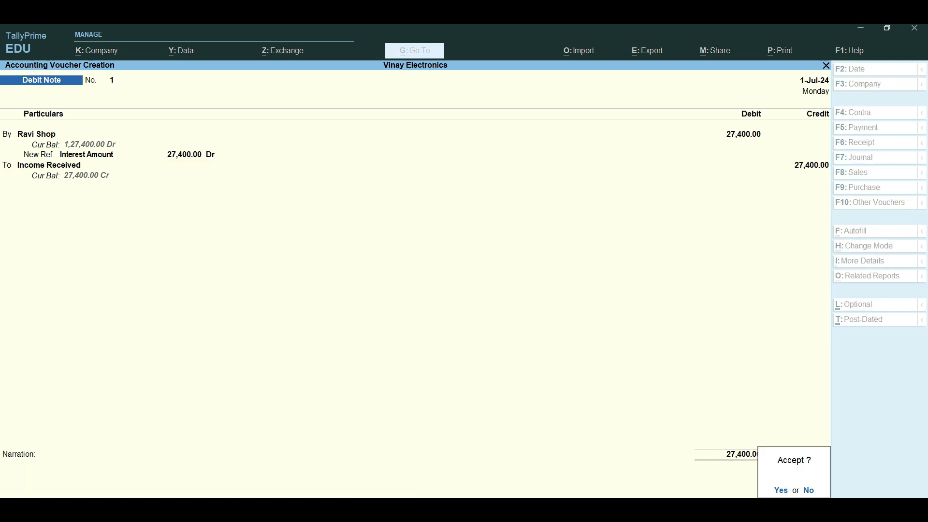
{"action": "key", "text": "Return"}
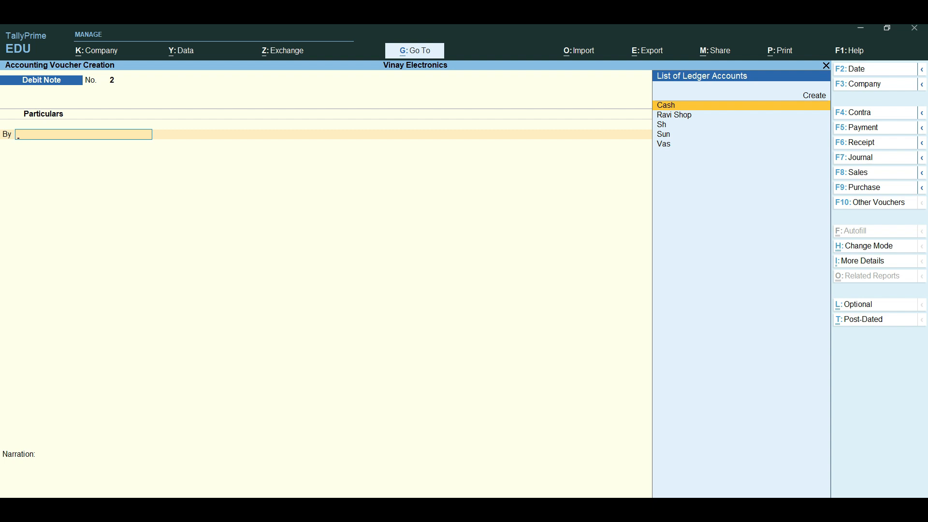
- Start a Receipt voucher and credit Ravi Shop with 1,27,400
{"action": "key", "text": "F6"}
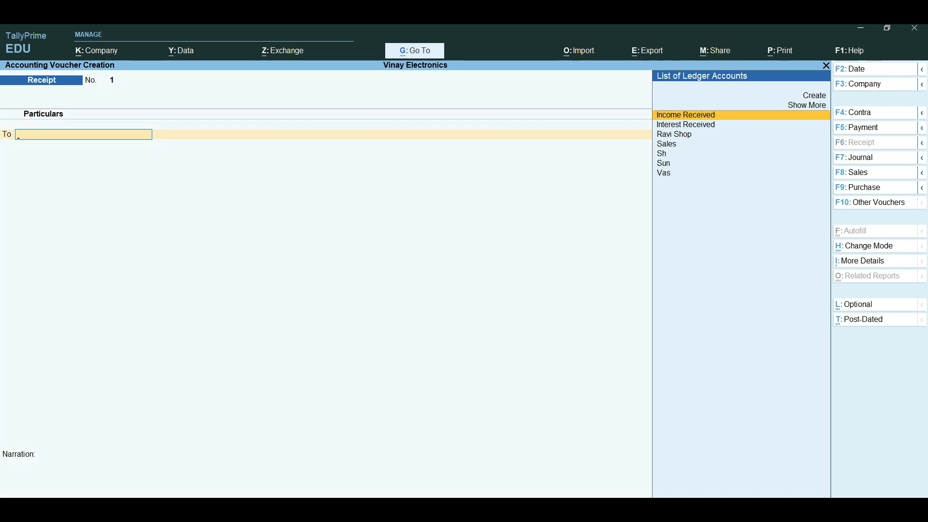
{"action": "key", "text": "Down"}
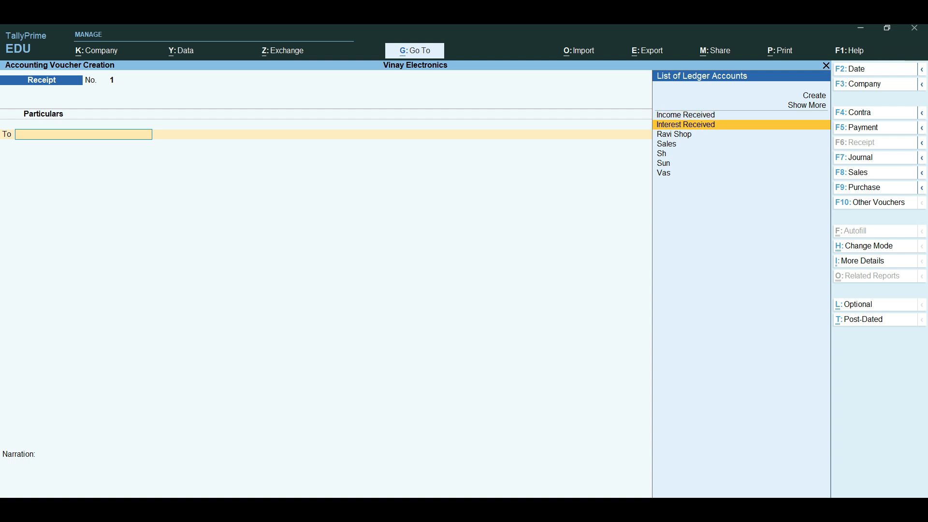
{"action": "key", "text": "Down"}
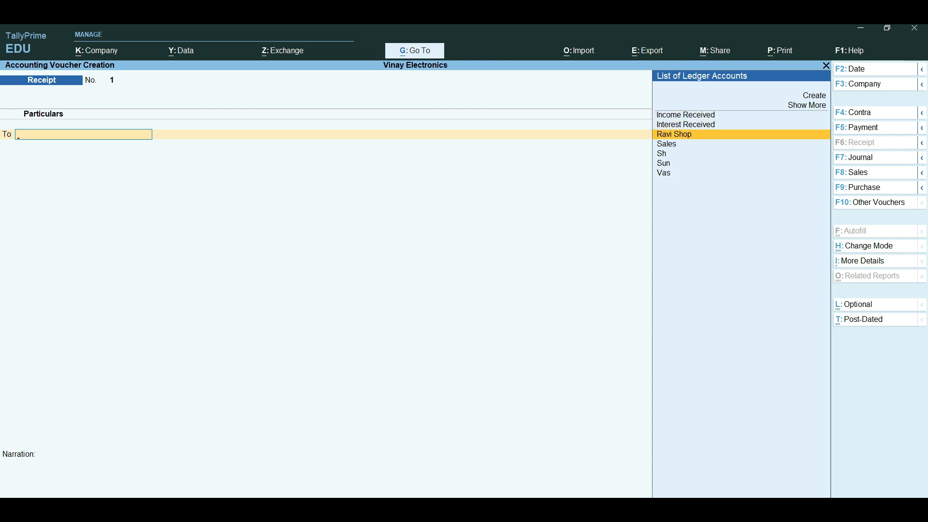
{"action": "key", "text": "Return"}
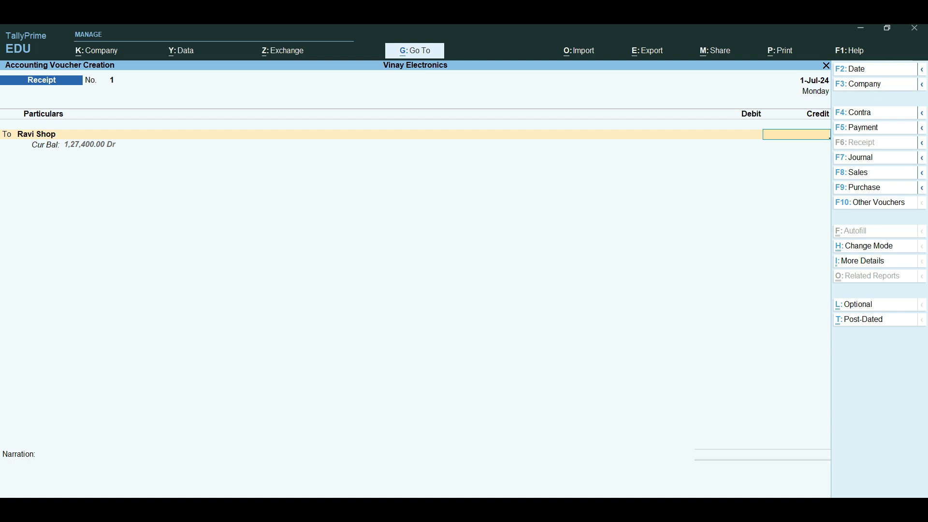
{"action": "type", "text": "127400"}
{"action": "key", "text": "Return"}
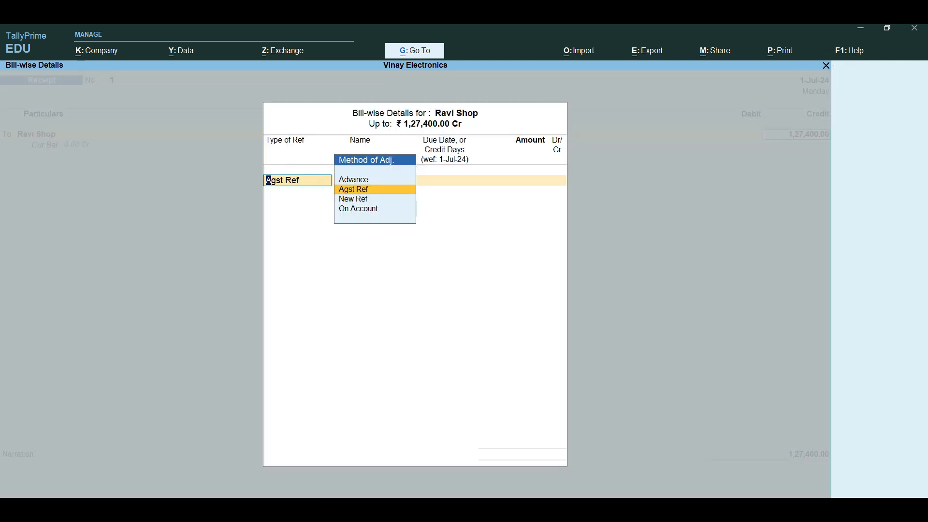
- Allocate the receipt as Agst Ref to the pending Supply Stock bill and the Interest Amount bill for their full balances
{"action": "key", "text": "Return"}
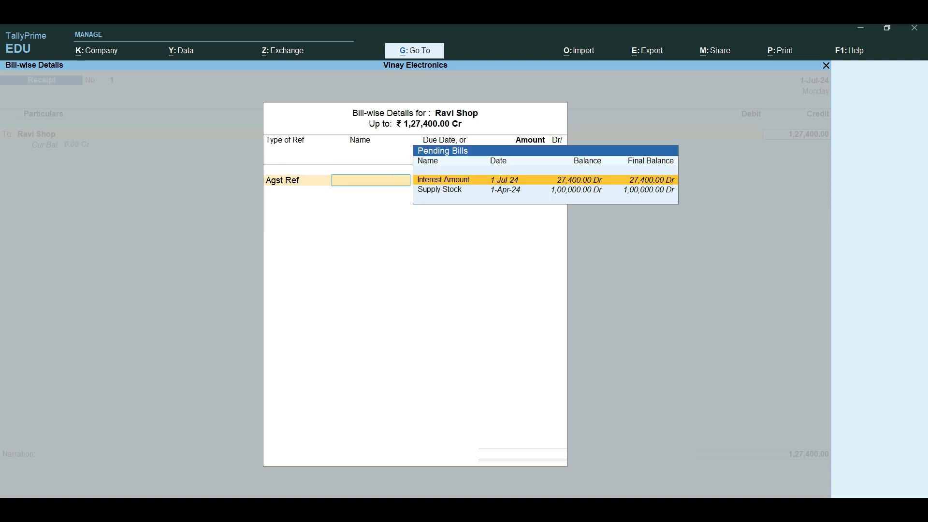
{"action": "key", "text": "Down"}
{"action": "key", "text": "Return"}
{"action": "key", "text": "Return"}
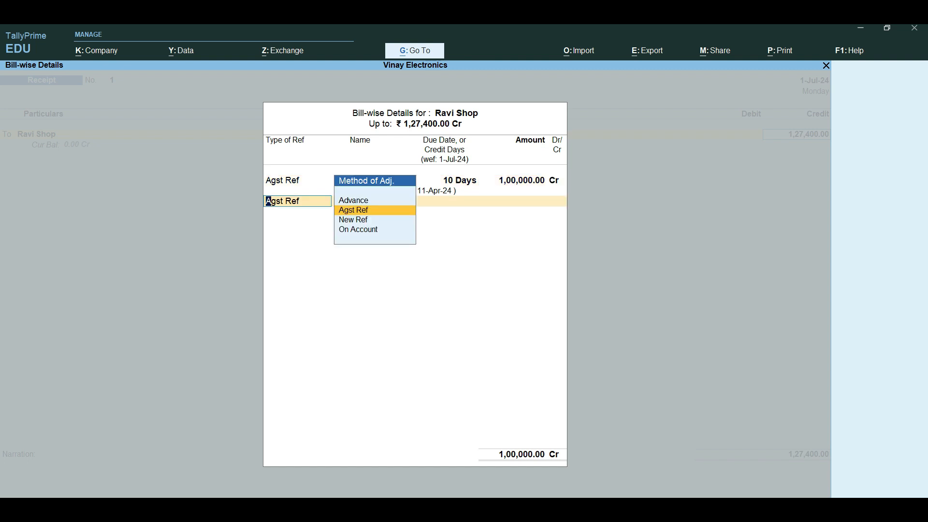
{"action": "key", "text": "Return"}
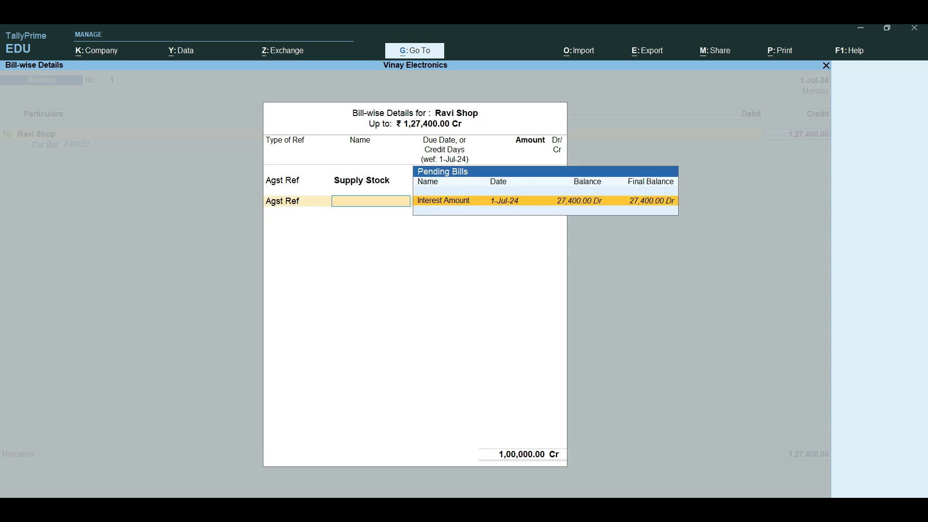
{"action": "key", "text": "Return"}
{"action": "key", "text": "Return"}
{"action": "key", "text": "Return"}
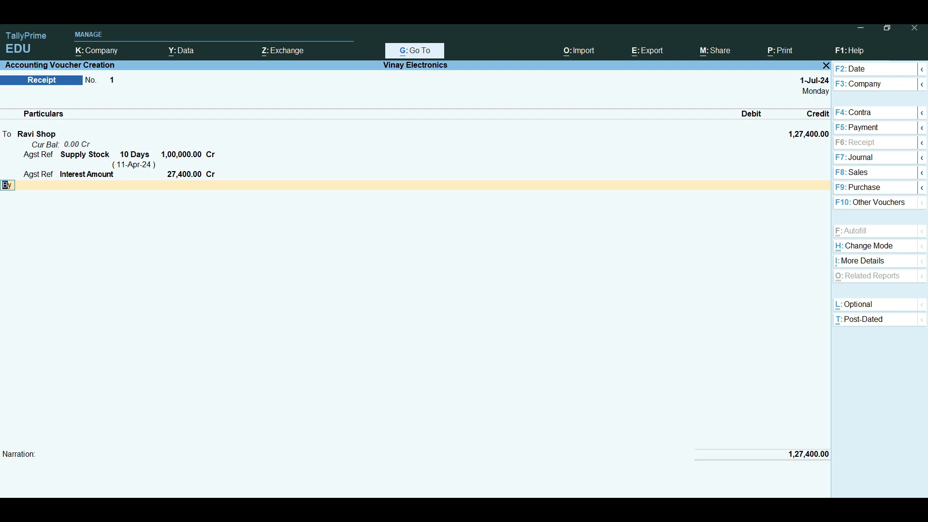
- Debit Cash with the full receipt amount, leave the narration blank and save the receipt voucher
{"action": "key", "text": "Return"}
{"action": "type", "text": "Cas"}
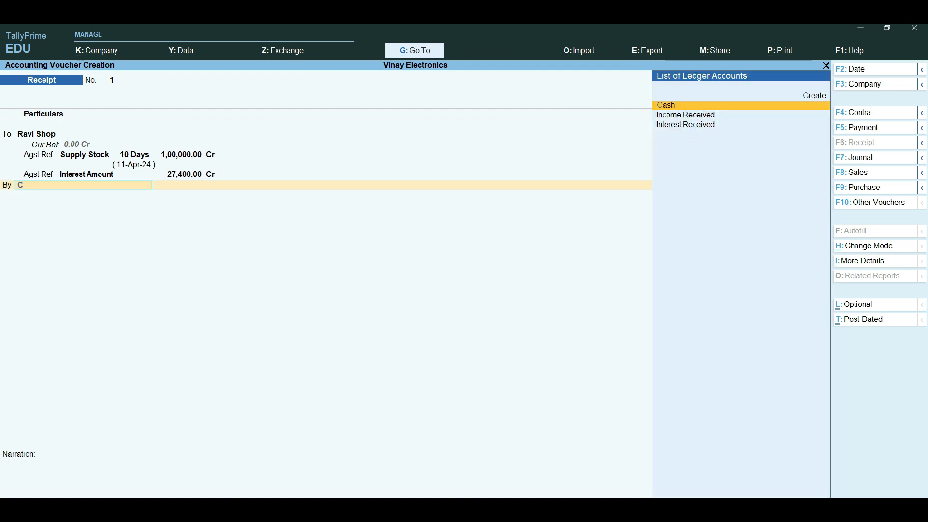
{"action": "key", "text": "Return"}
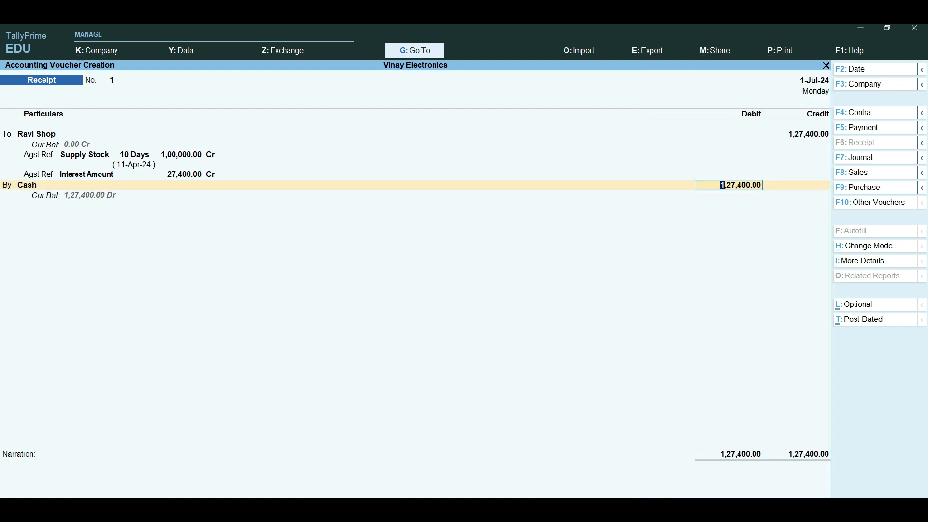
{"action": "key", "text": "Return"}
{"action": "key", "text": "Return"}
{"action": "key", "text": "Return"}
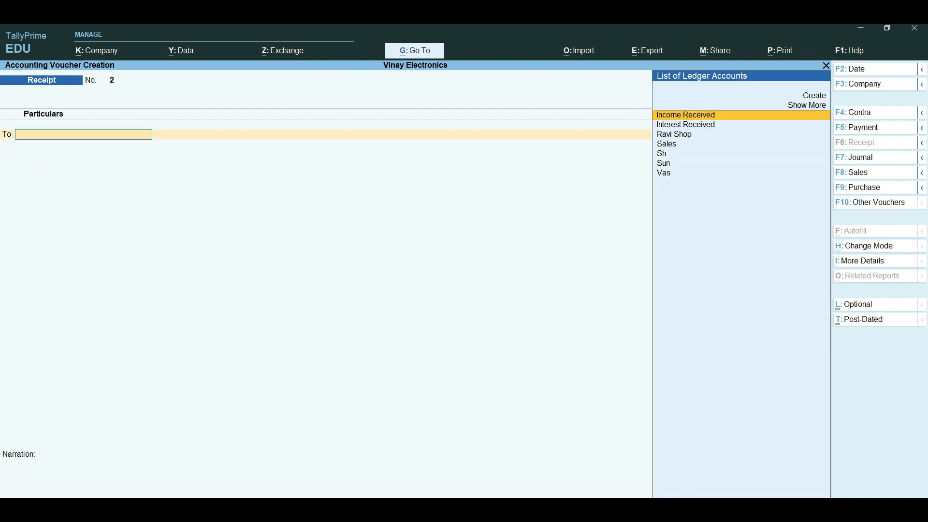